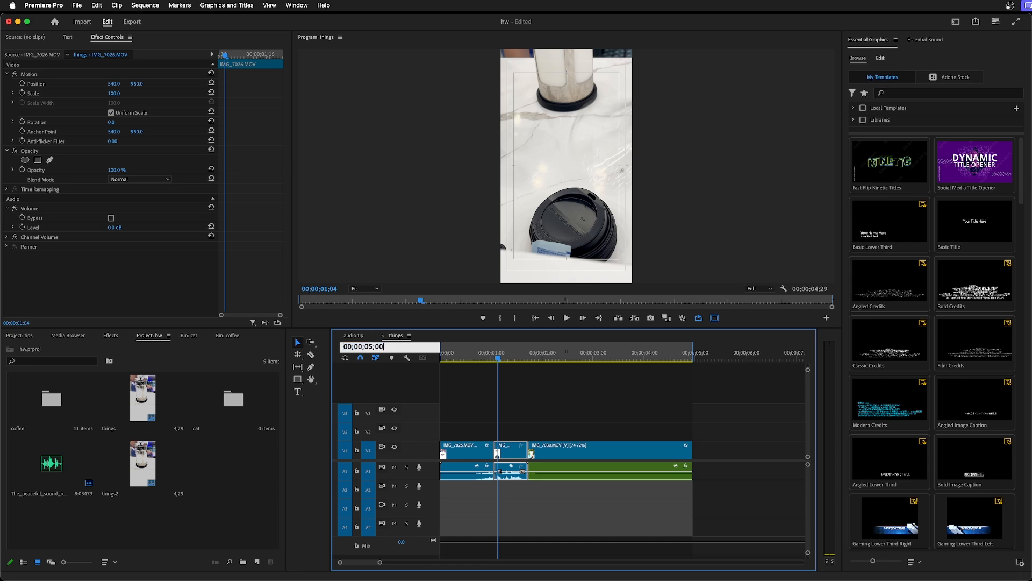
Move the playhead to 00;00;05;00 and extend the end of the last IMG_7030.MOV clip to it
{"action": "key", "text": "Return"}
{"action": "left_click", "coordinate": [691, 449]}
{"action": "left_click_drag", "start_coordinate": [691, 450], "coordinate": [693, 449]}
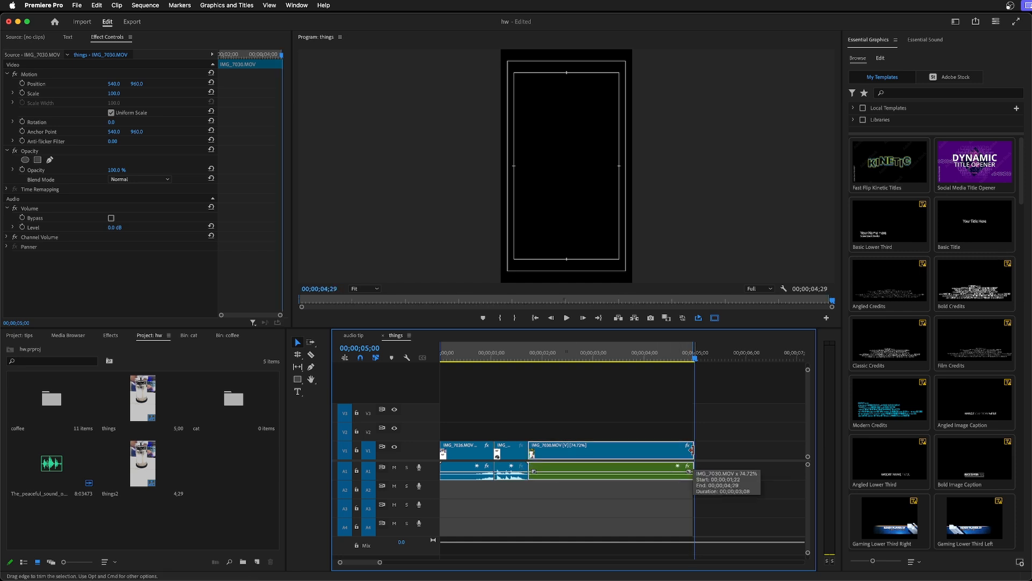
{"action": "left_click", "coordinate": [381, 348]}
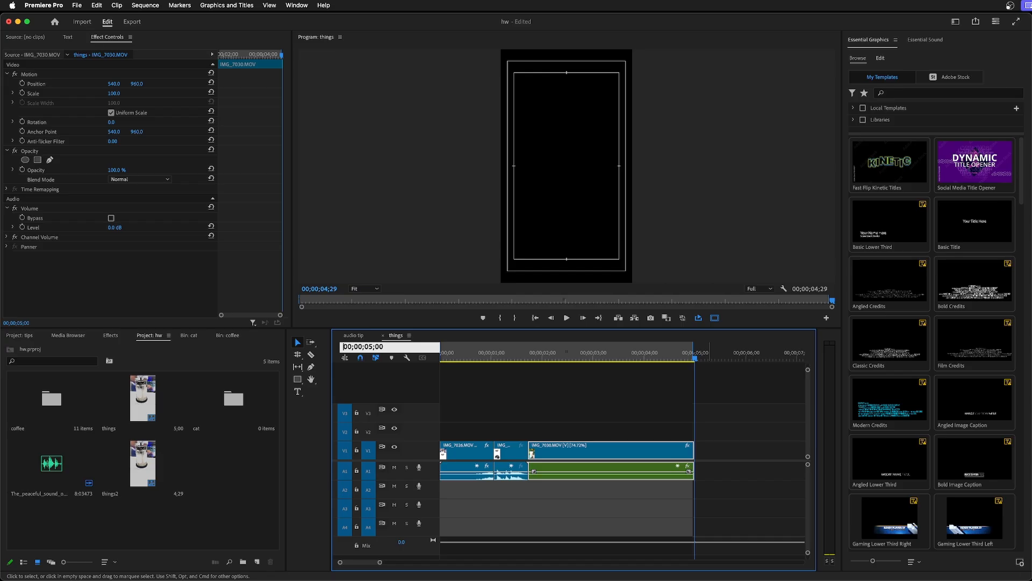
{"action": "left_click", "coordinate": [923, 355]}
Play back the opening of the things sequence to review the clips
{"action": "left_click_drag", "start_coordinate": [688, 359], "coordinate": [645, 357]}
{"action": "left_click", "coordinate": [567, 319]}
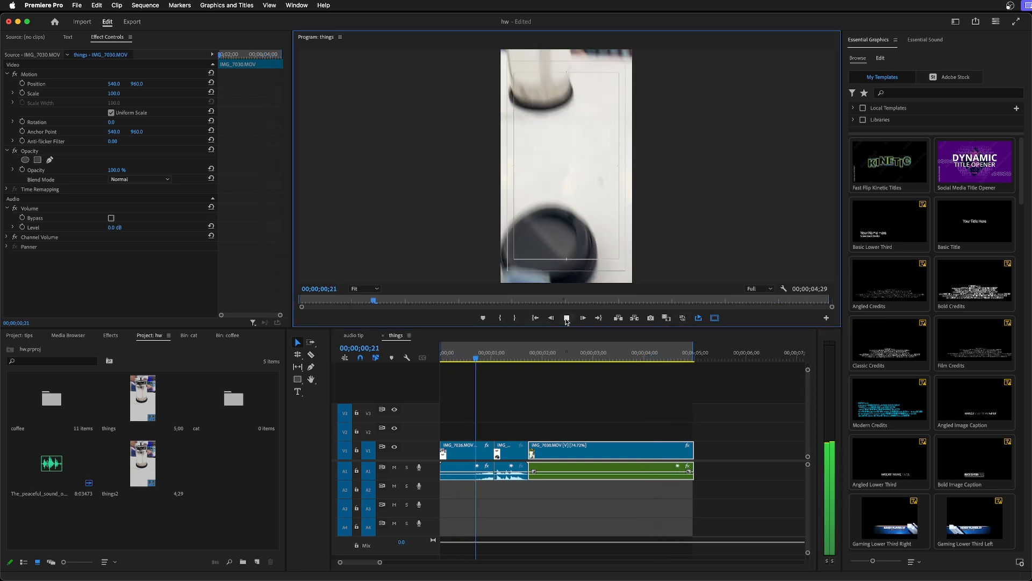
{"action": "left_click", "coordinate": [566, 319]}
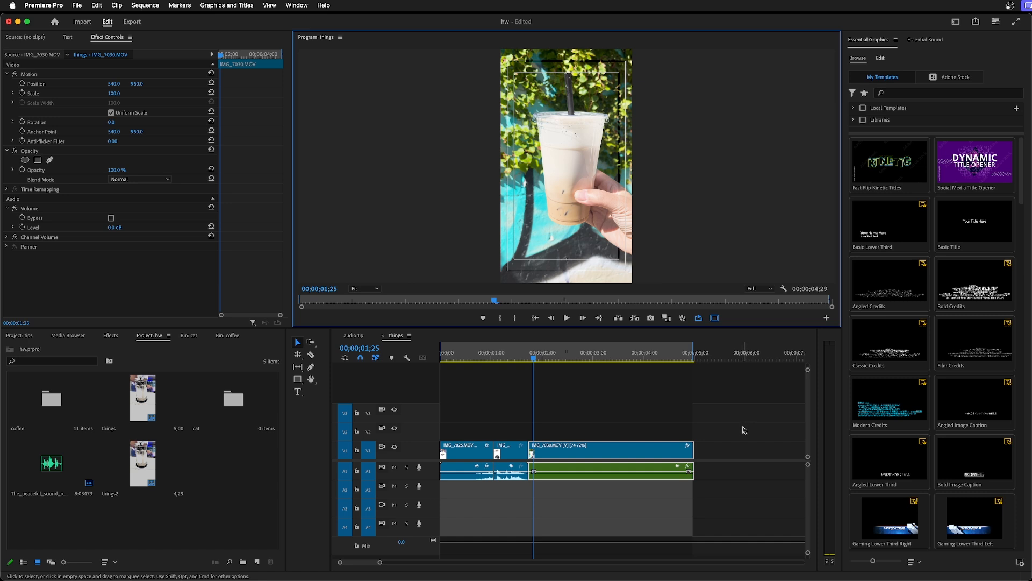
Split the IMG_7030.MOV clip at 00;00;02;27 and again at 00;00;03;08
{"action": "left_click_drag", "start_coordinate": [532, 358], "coordinate": [625, 386]}
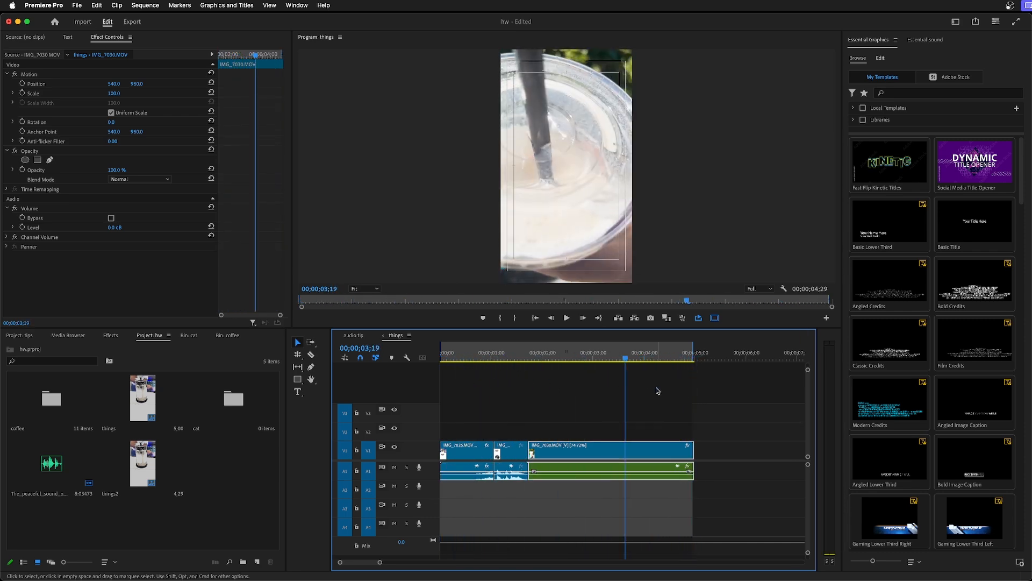
{"action": "left_click_drag", "start_coordinate": [658, 391], "coordinate": [608, 418]}
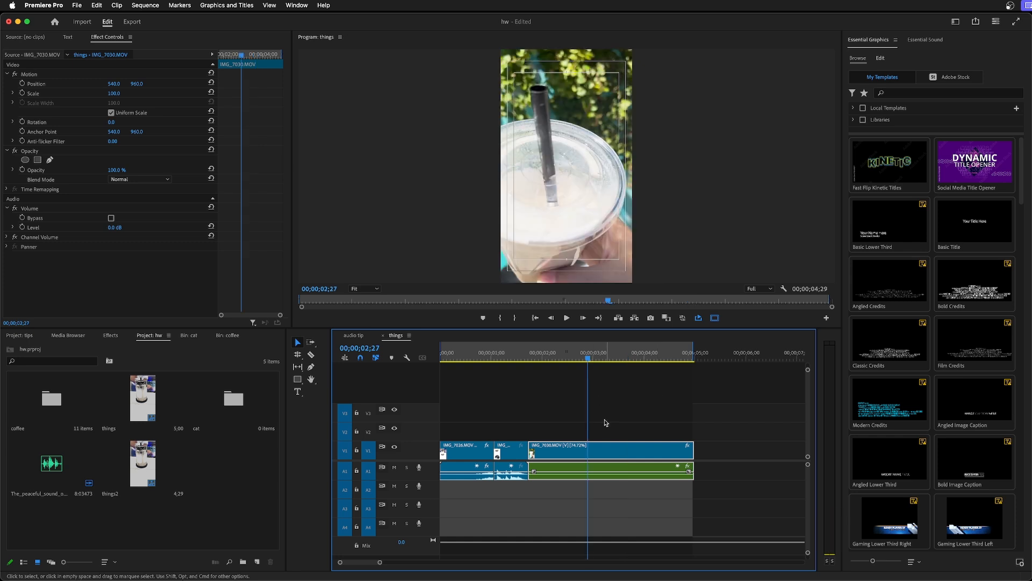
{"action": "key", "text": "super+k"}
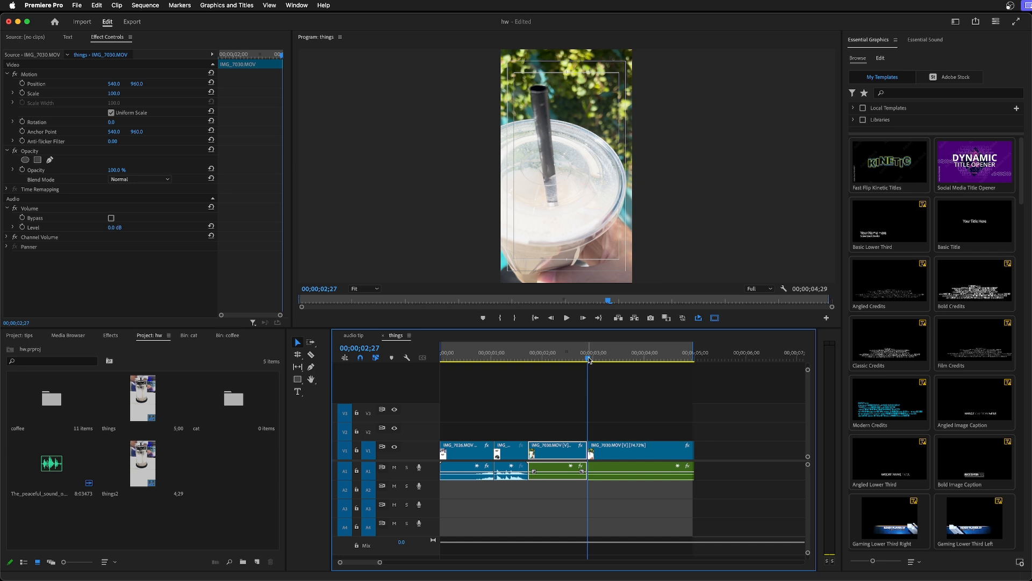
{"action": "left_click_drag", "start_coordinate": [589, 360], "coordinate": [608, 361]}
{"action": "key", "text": "super+k"}
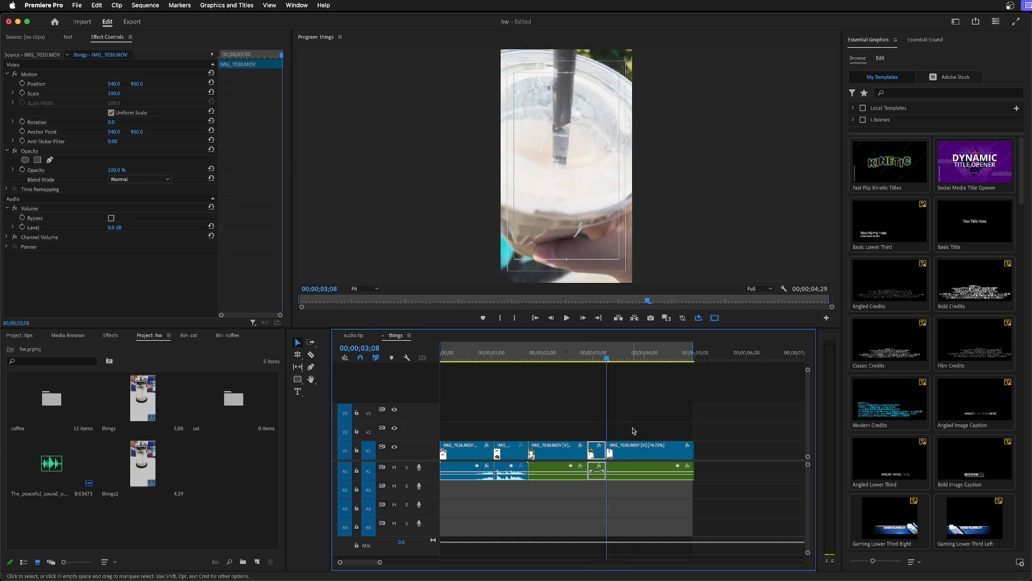
Try ripple deleting the short segment between the two cuts and extending the last clip's end, and undo both edits
{"action": "key", "text": "shift+Delete"}
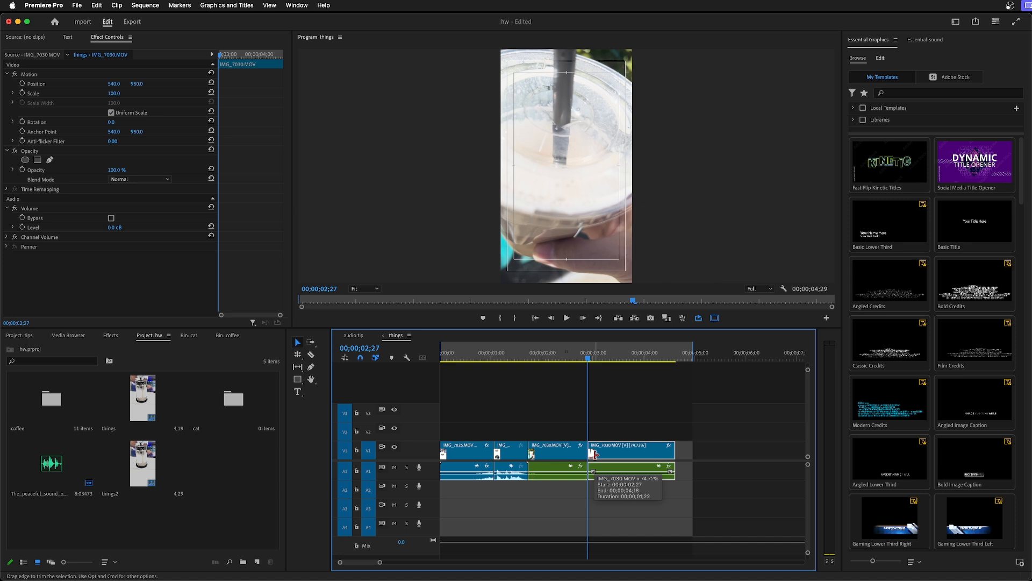
{"action": "left_click_drag", "start_coordinate": [673, 450], "coordinate": [692, 451]}
{"action": "key", "text": "super+z"}
{"action": "key", "text": "super+z"}
Delete the short IMG_7030.MOV segment between the two cuts and close its gap with Ripple Delete
{"action": "left_click", "coordinate": [601, 457]}
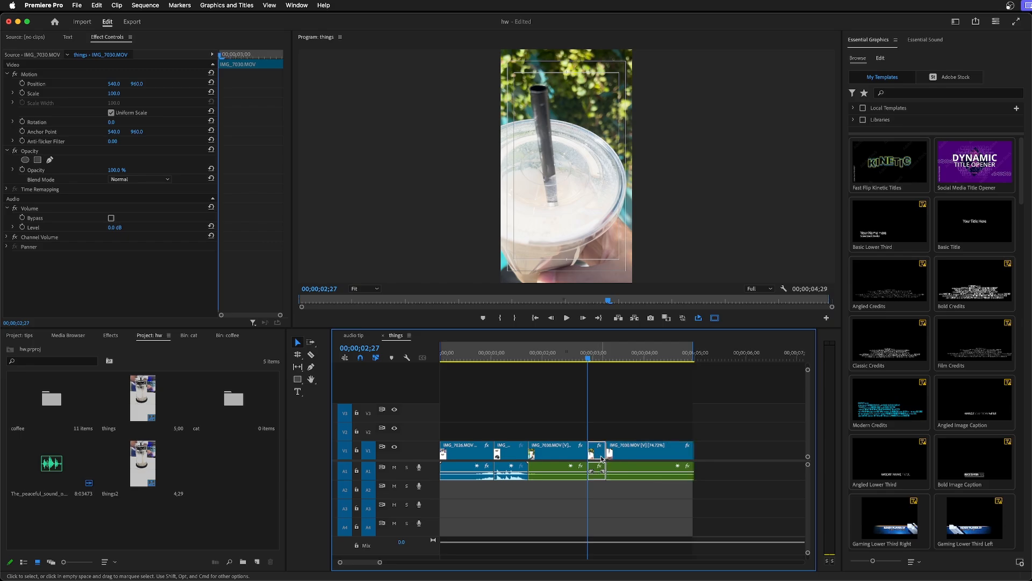
{"action": "key", "text": "Delete"}
{"action": "right_click", "coordinate": [598, 455]}
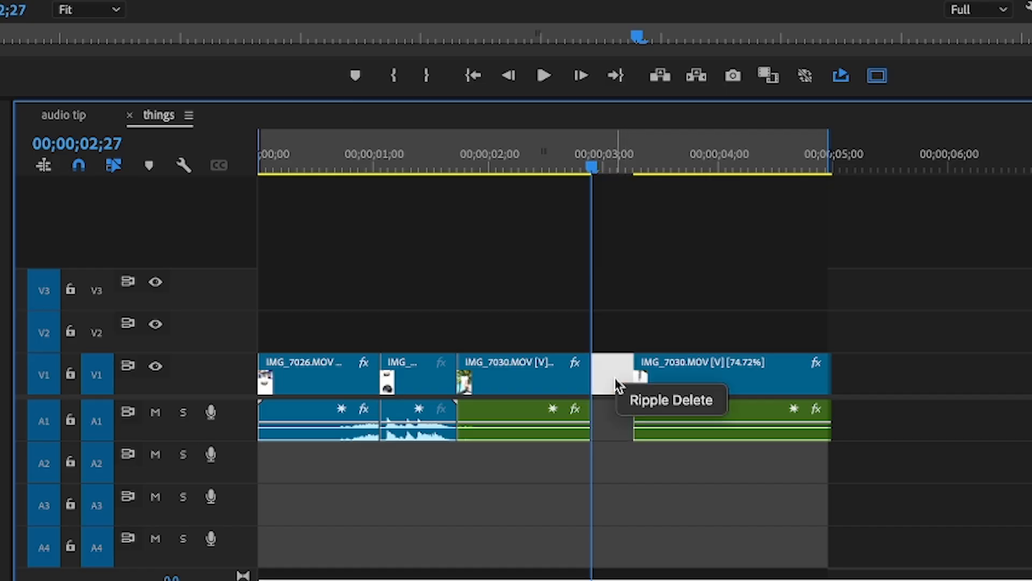
{"action": "left_click", "coordinate": [632, 398]}
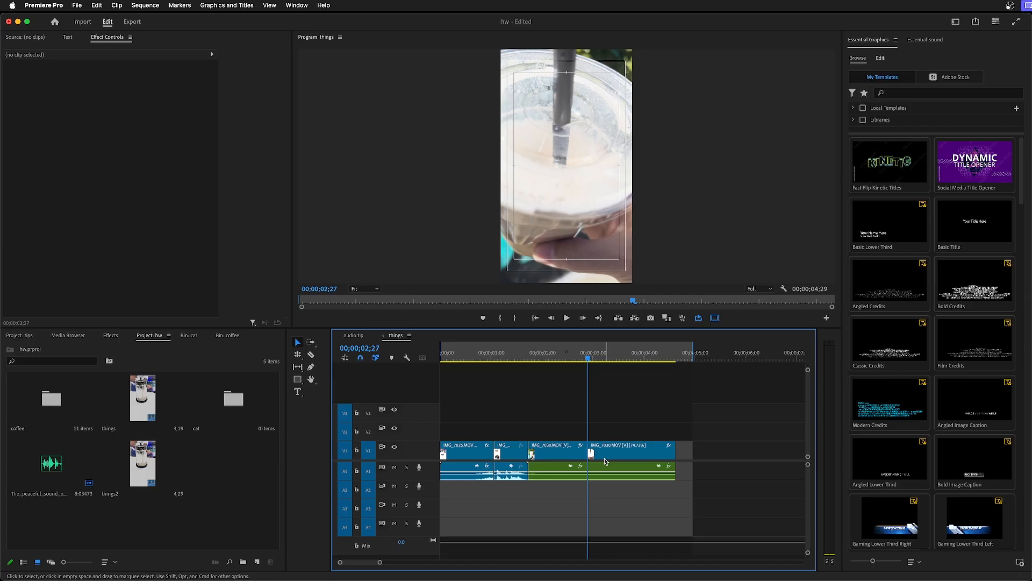
Undo the gap removal, the segment deletion and the second cut in IMG_7030.MOV
{"action": "key", "text": "super+z"}
{"action": "key", "text": "super+z"}
{"action": "key", "text": "super+z"}
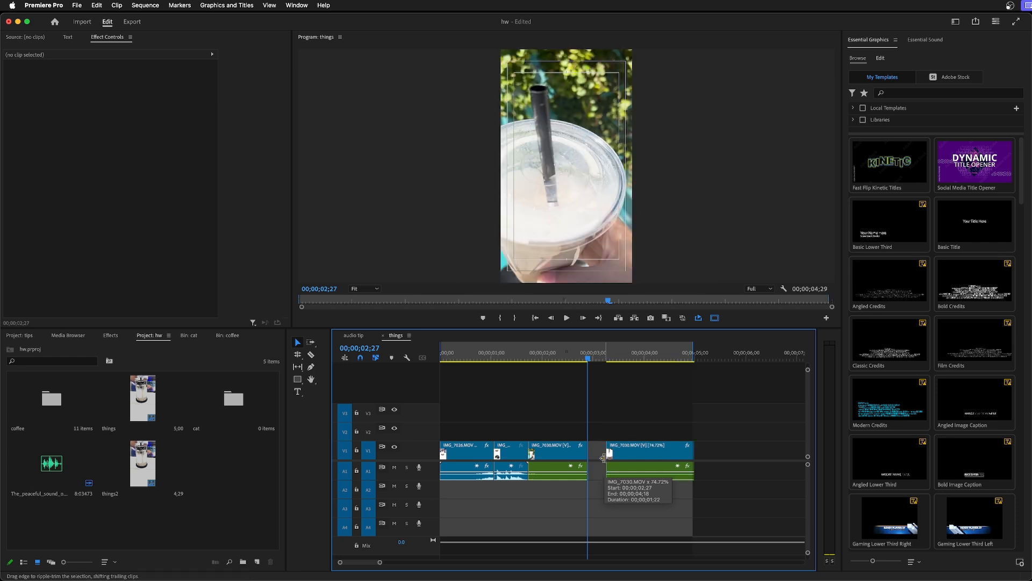
Return the playhead to near the sequence's start and play through the first clips to check the cut
{"action": "left_click_drag", "start_coordinate": [592, 361], "coordinate": [534, 376]}
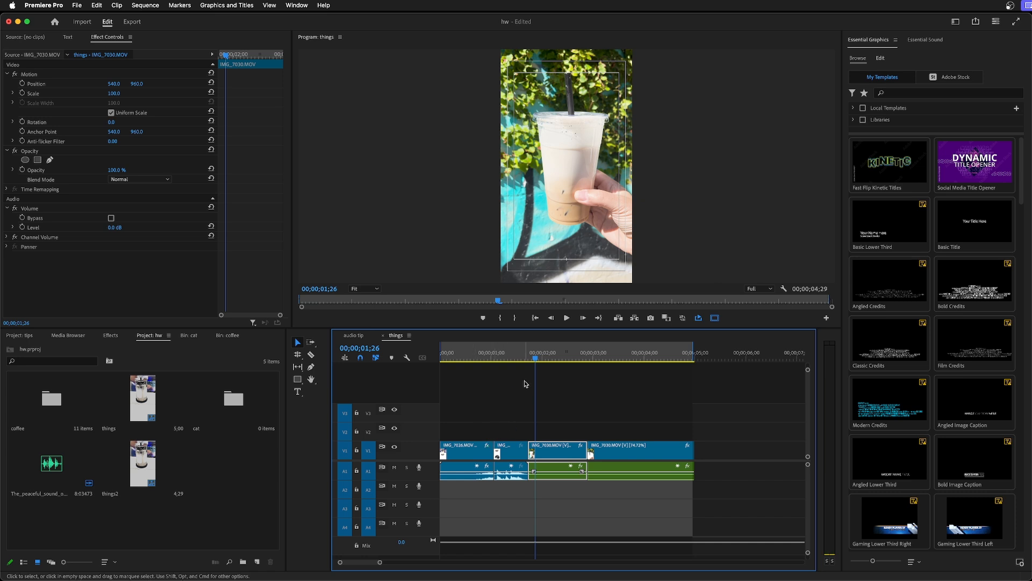
{"action": "left_click", "coordinate": [464, 359]}
{"action": "left_click_drag", "start_coordinate": [446, 368], "coordinate": [454, 372]}
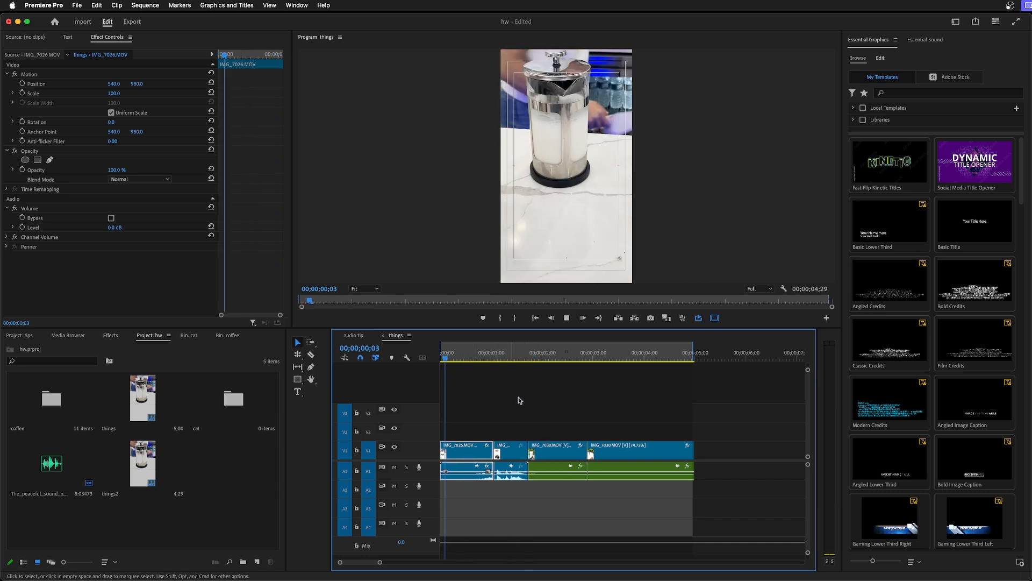
{"action": "key", "text": "space"}
{"action": "key", "text": "space"}
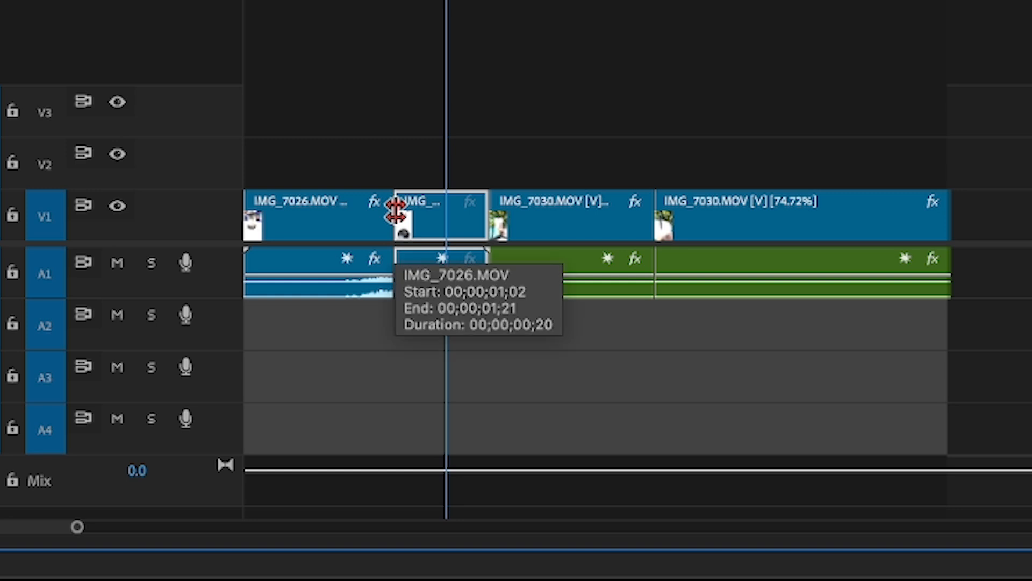
Roll the edit point between the two IMG_7026.MOV clips earlier and then later, scrubbing the playhead to check the cut
{"action": "left_click_drag", "start_coordinate": [396, 212], "coordinate": [353, 225]}
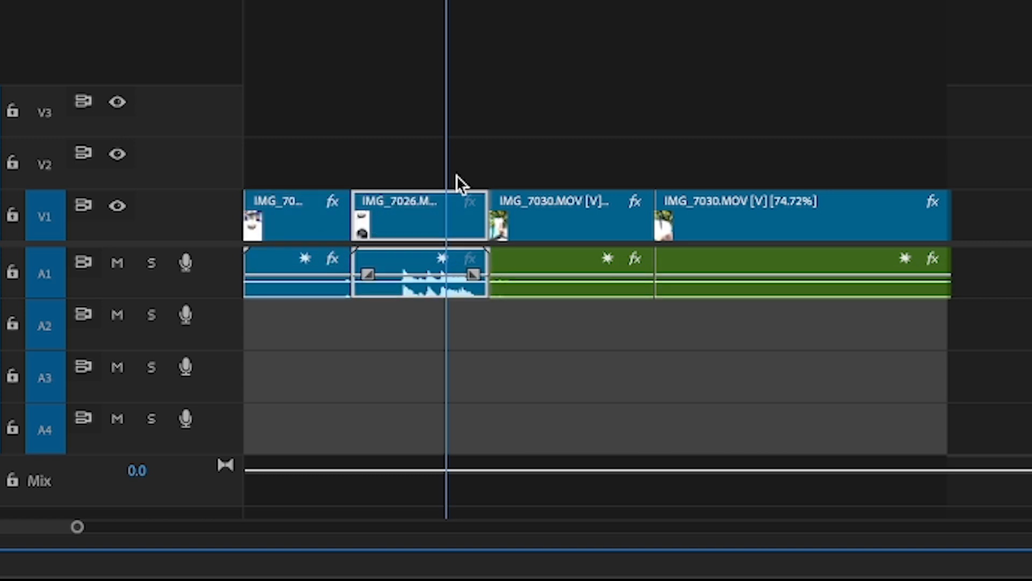
{"action": "left_click_drag", "start_coordinate": [446, 1], "coordinate": [405, 6]}
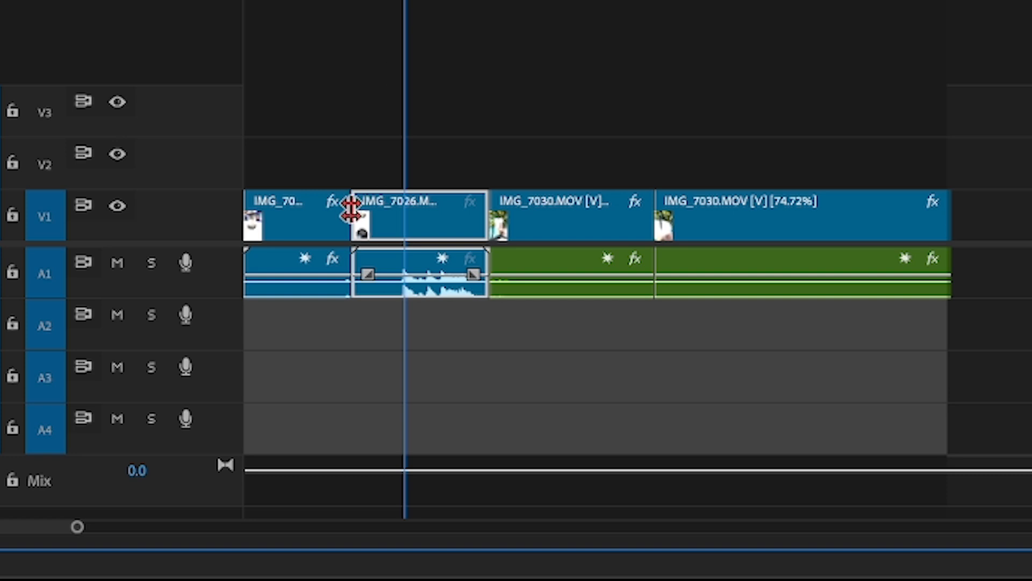
{"action": "left_click_drag", "start_coordinate": [350, 210], "coordinate": [426, 212]}
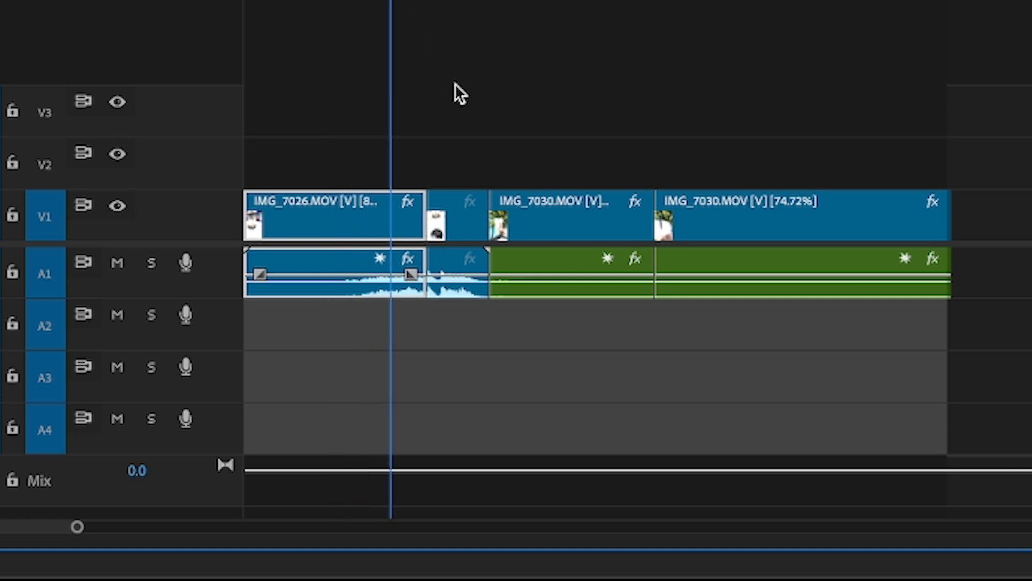
{"action": "left_click", "coordinate": [554, 224]}
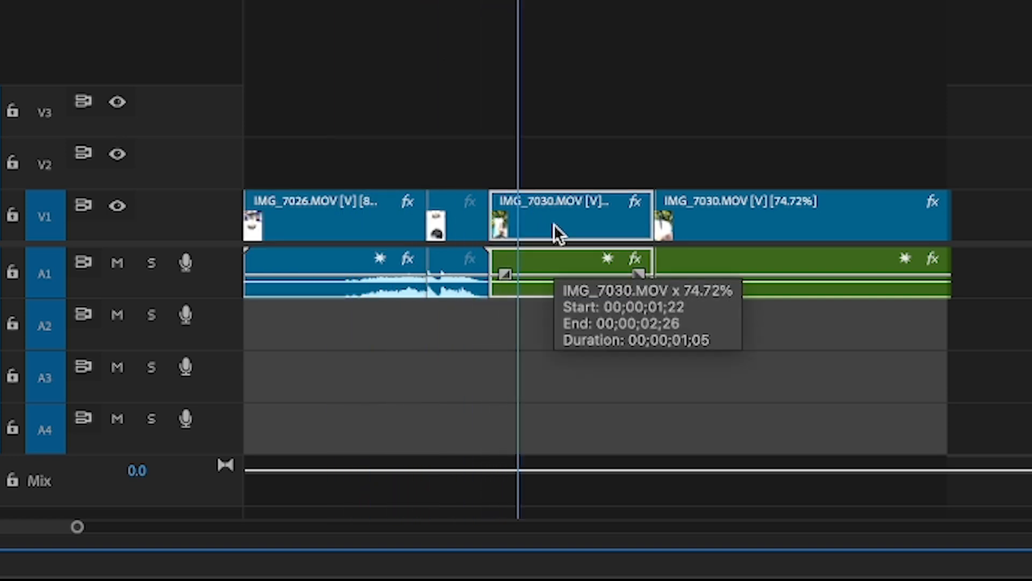
{"action": "left_click_drag", "start_coordinate": [500, 0], "coordinate": [452, 18]}
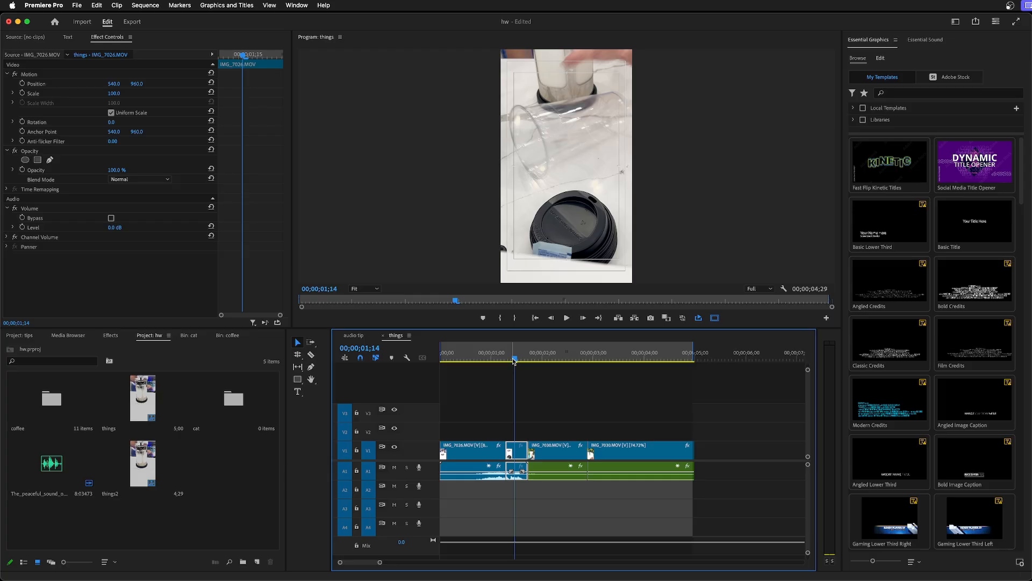
{"action": "left_click_drag", "start_coordinate": [514, 358], "coordinate": [470, 368]}
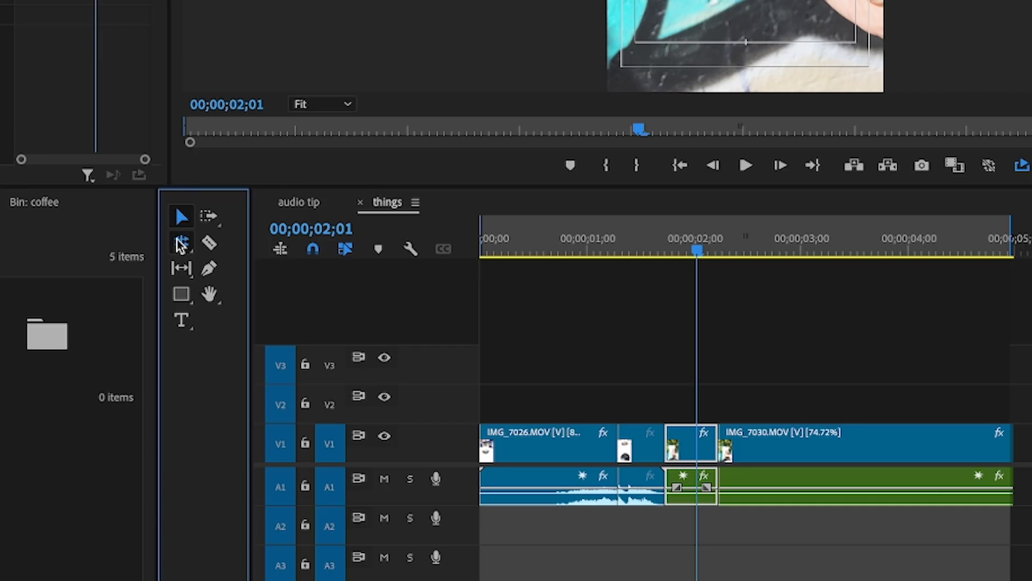
Show the Rolling Edit Tool among the trim tools and roll the cut between the two IMG_7030.MOV clips later
{"action": "left_click", "coordinate": [180, 244]}
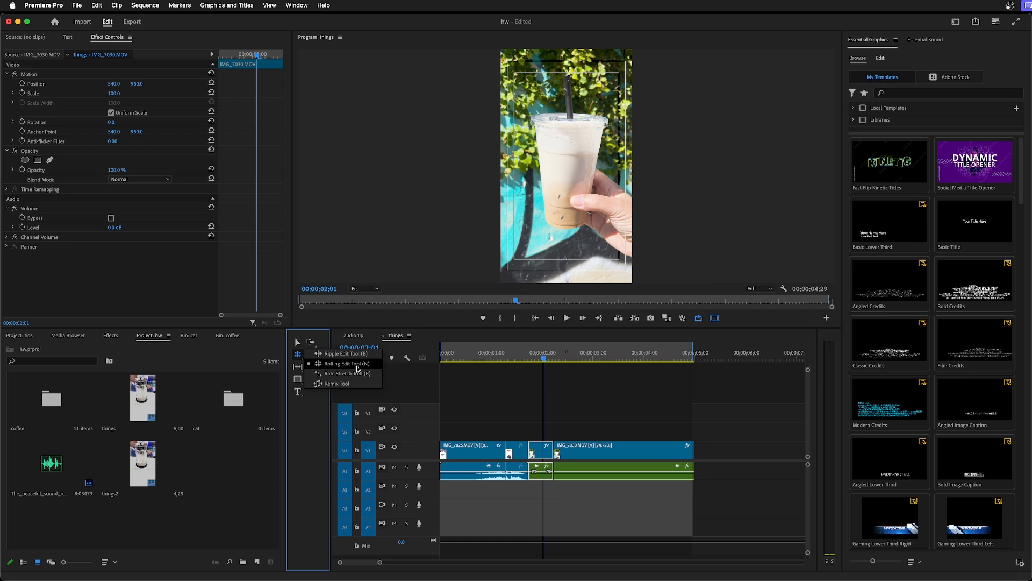
{"action": "left_click", "coordinate": [291, 267]}
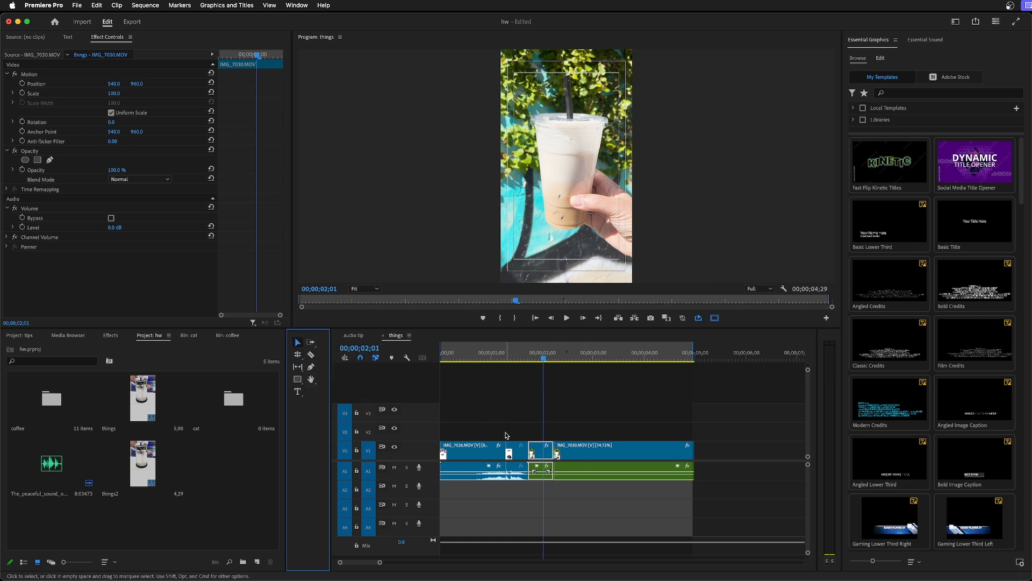
{"action": "left_click_drag", "start_coordinate": [554, 452], "coordinate": [596, 454]}
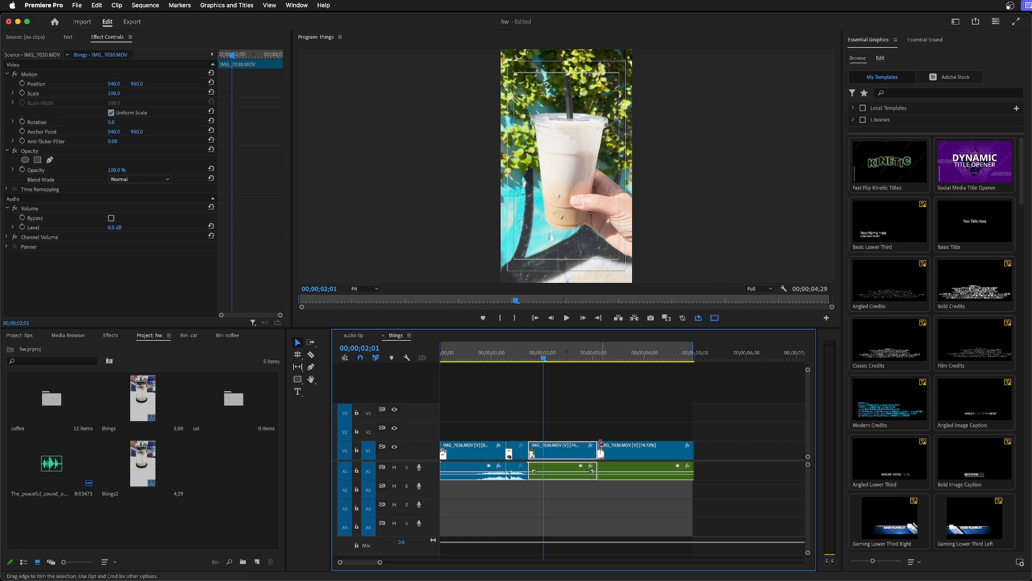
Play back the rolled IMG_7030.MOV cut and try to shift the last clip later in the sequence
{"action": "left_click", "coordinate": [532, 359]}
{"action": "key", "text": "space"}
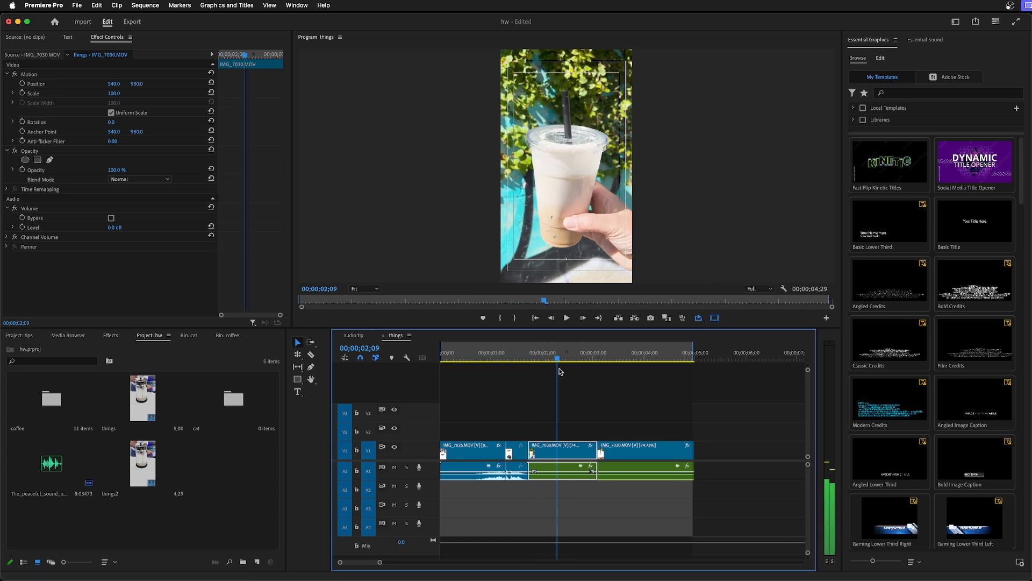
{"action": "key", "text": "space"}
{"action": "left_click", "coordinate": [686, 451]}
{"action": "left_click_drag", "start_coordinate": [686, 452], "coordinate": [763, 457]}
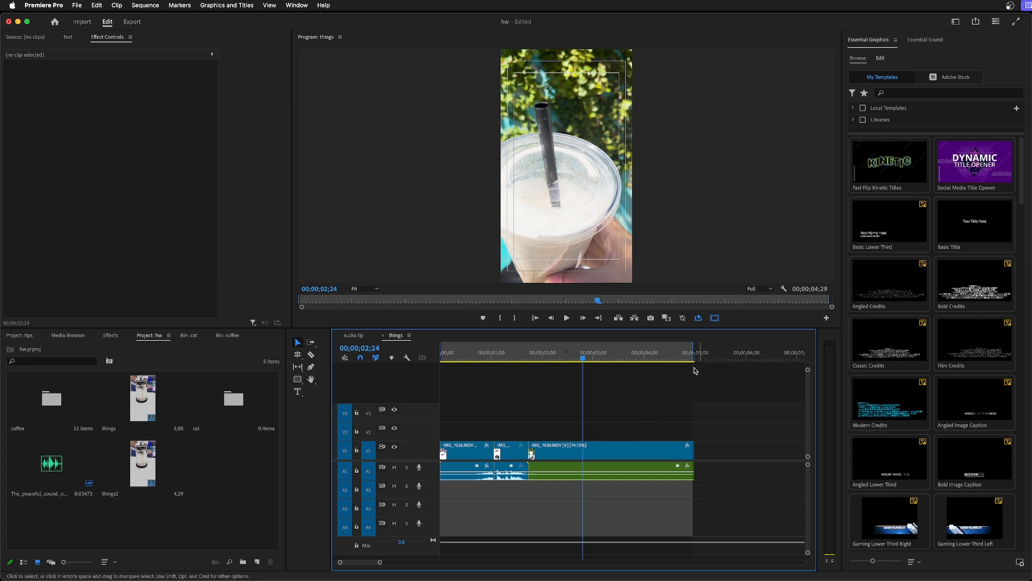
Open the cat bin and import IMG_6925.MOV into it from the 15seconds folder in Finder
{"action": "double_click", "coordinate": [240, 405]}
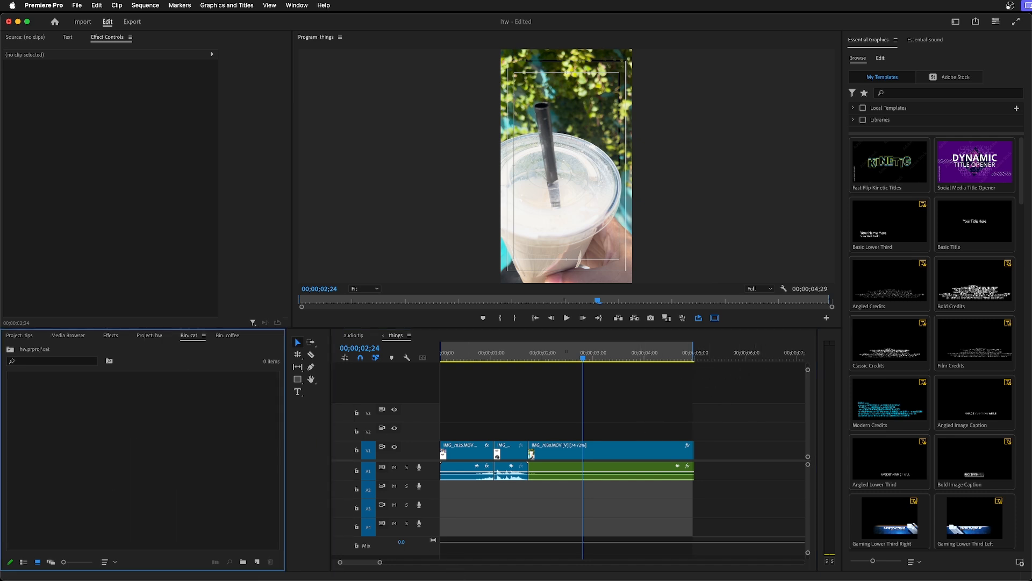
{"action": "key", "text": "super+Tab"}
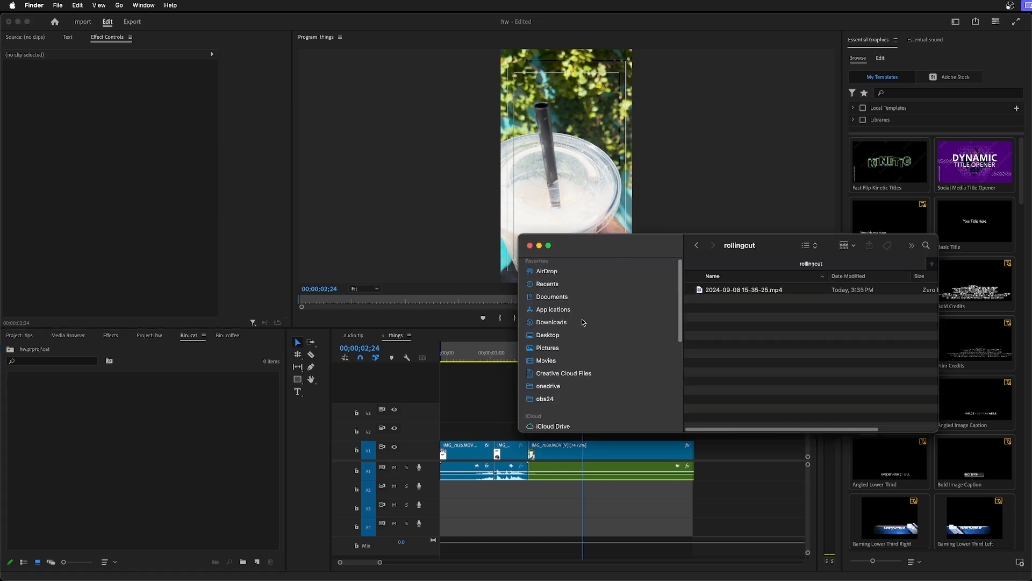
{"action": "left_click", "coordinate": [697, 245]}
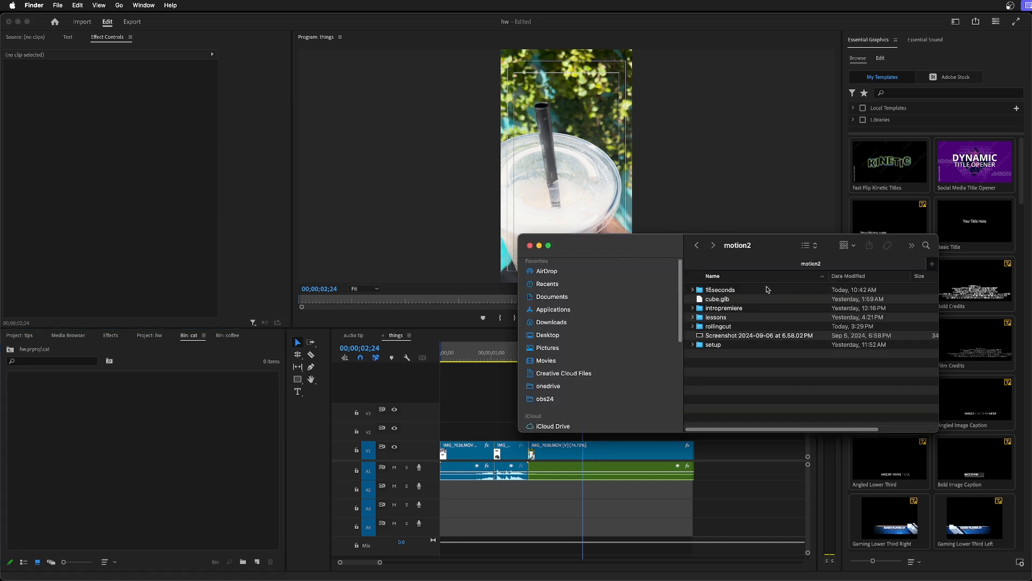
{"action": "double_click", "coordinate": [727, 293]}
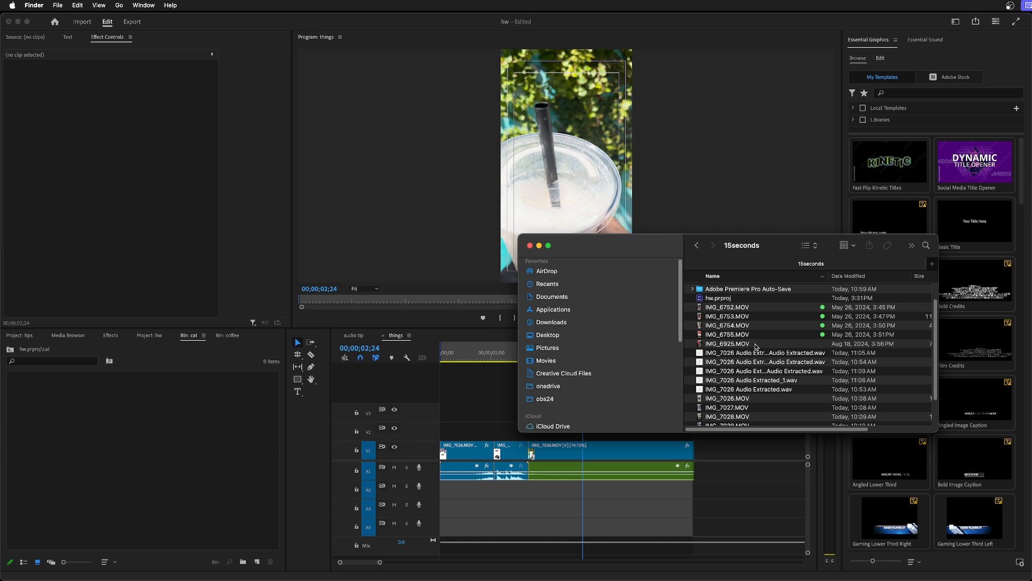
{"action": "left_click", "coordinate": [710, 345]}
{"action": "left_click_drag", "start_coordinate": [702, 347], "coordinate": [233, 442]}
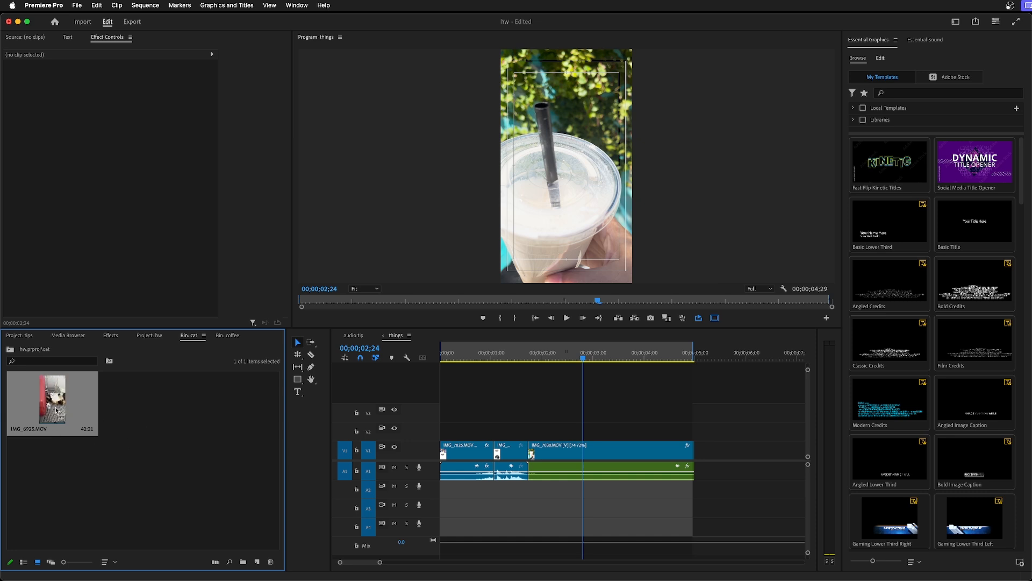
Insert IMG_6925.MOV at the start of the things sequence, ahead of the existing clips on V1 and A1
{"action": "left_click_drag", "start_coordinate": [340, 456], "coordinate": [250, 444]}
{"action": "left_click_drag", "start_coordinate": [182, 448], "coordinate": [444, 458]}
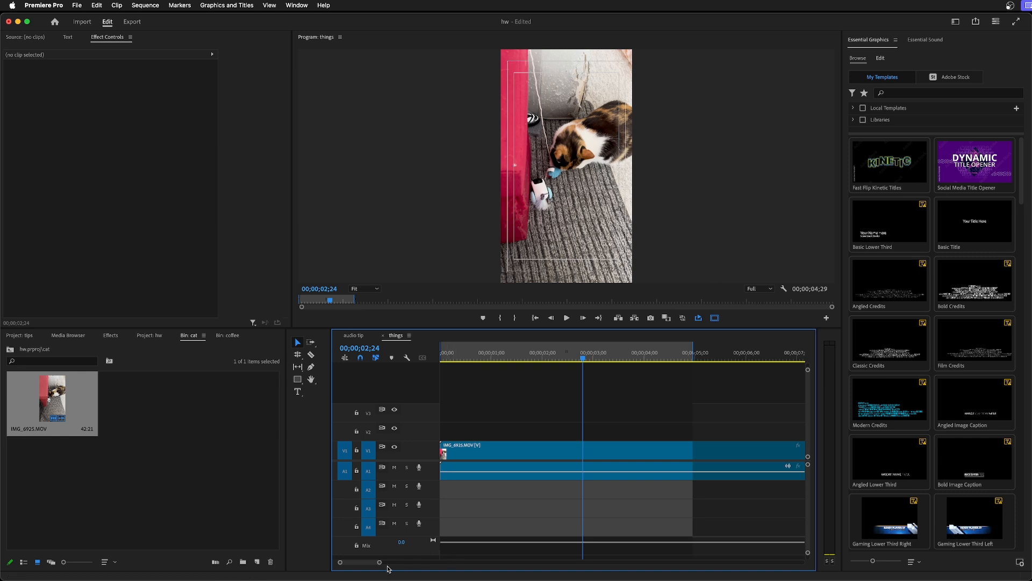
{"action": "left_click_drag", "start_coordinate": [379, 562], "coordinate": [460, 562]}
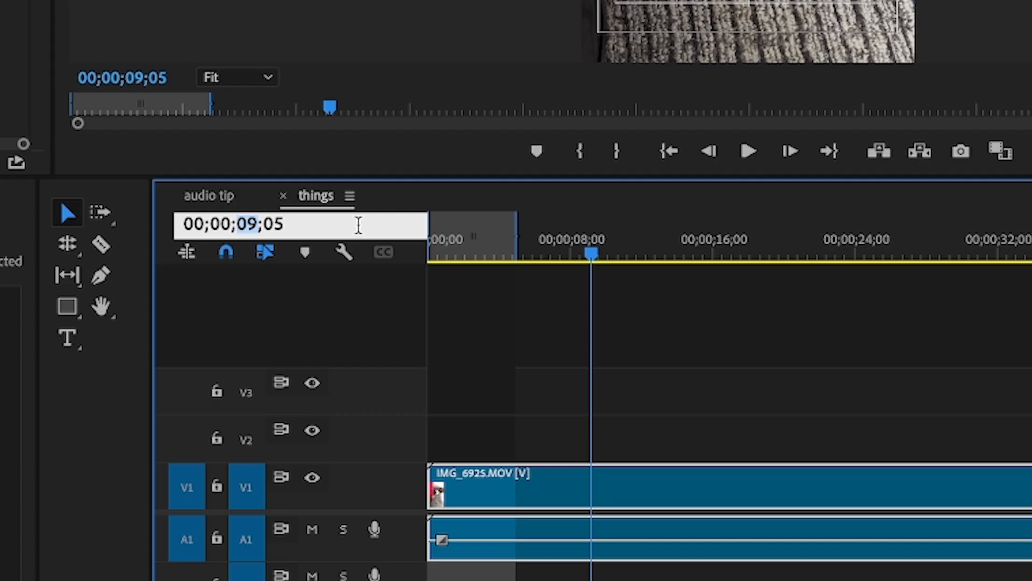
Set the timeline playhead position to 00;00;15;00
{"action": "type", "text": "15;00"}
{"action": "key", "text": "End"}
{"action": "key", "text": "BackSpace"}
{"action": "type", "text": "0"}
{"action": "key", "text": "Return"}
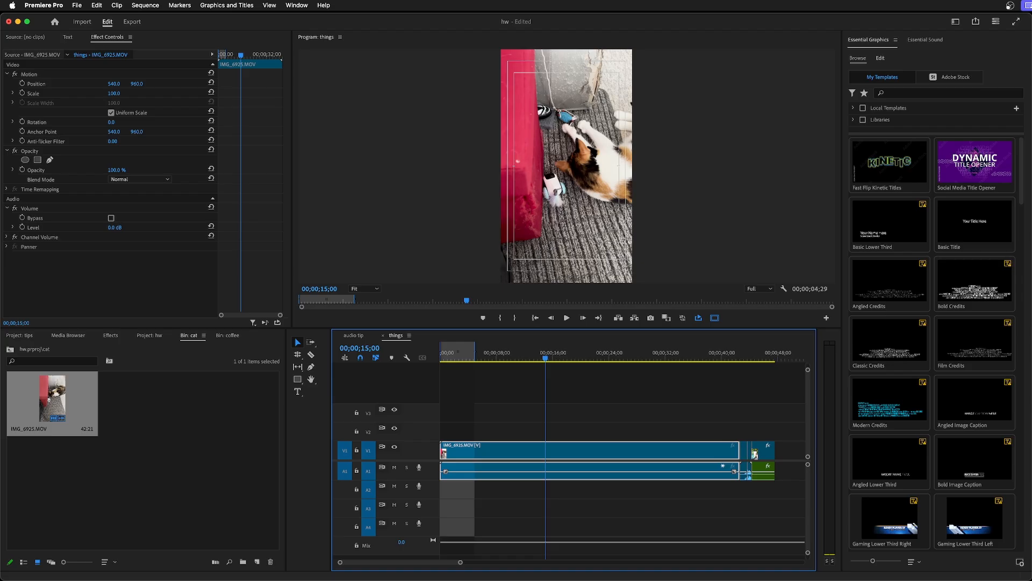
Mark the Out point at 00;00;15;00, then split IMG_6925.MOV at 00;00;36;17 and ripple delete the part before the cut
{"action": "key", "text": "o"}
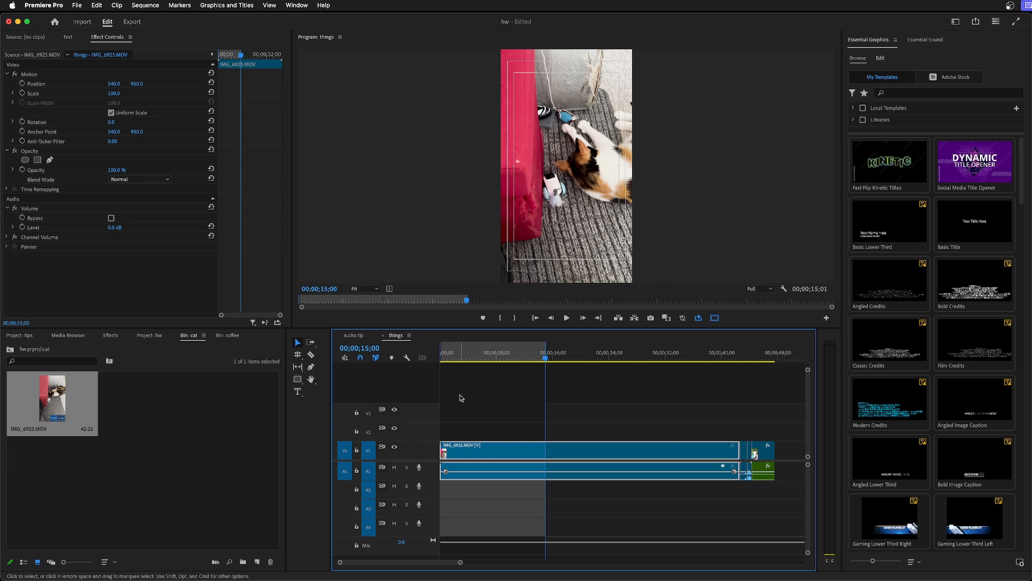
{"action": "left_click", "coordinate": [496, 427]}
{"action": "left_click_drag", "start_coordinate": [549, 359], "coordinate": [696, 359]}
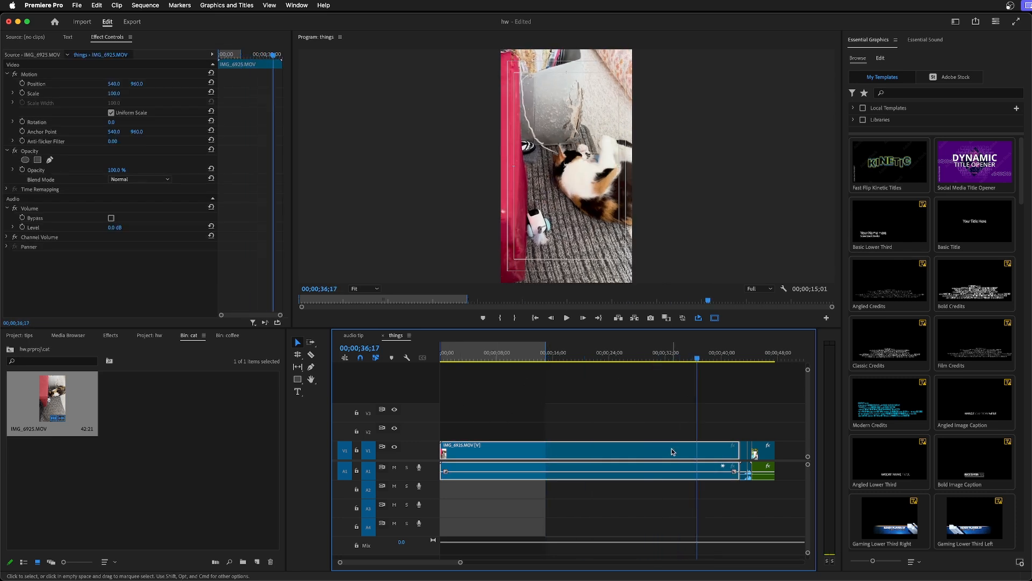
{"action": "key", "text": "super+k"}
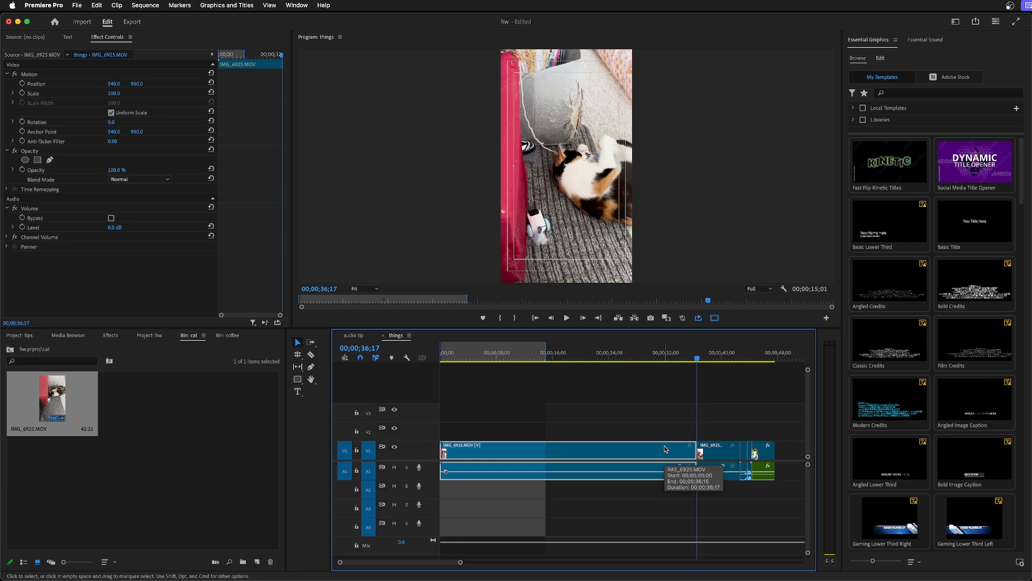
{"action": "key", "text": "shift+Delete"}
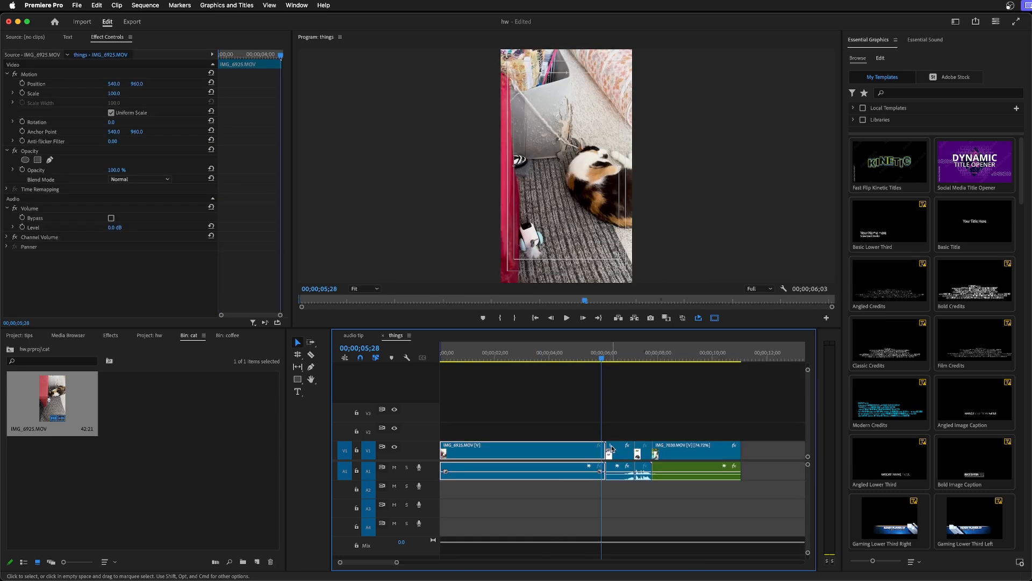
Shift all clips in the things sequence later together so the last one ends at the 15-second Out point
{"action": "left_click_drag", "start_coordinate": [603, 447], "coordinate": [626, 456]}
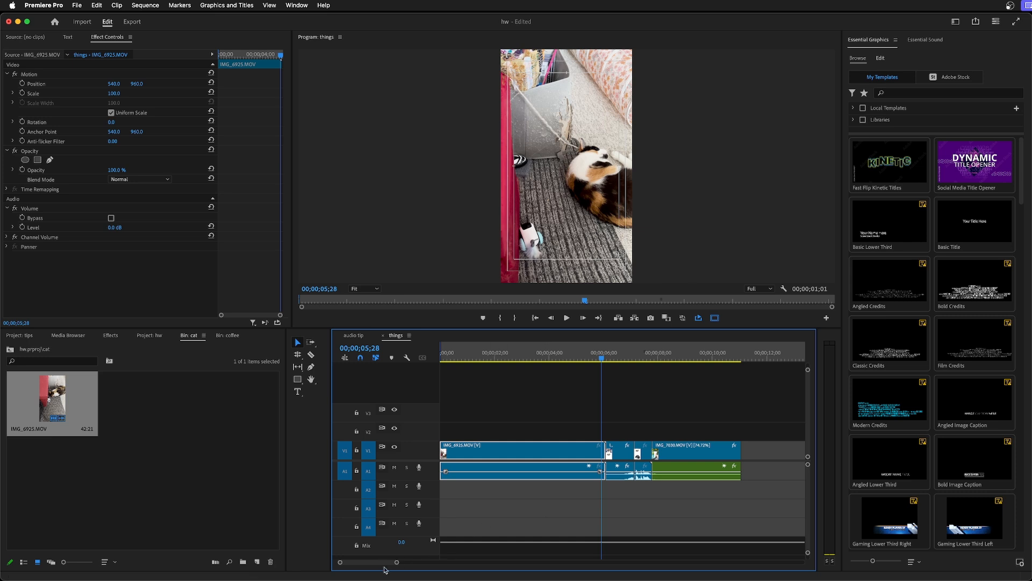
{"action": "left_click_drag", "start_coordinate": [397, 563], "coordinate": [408, 563]}
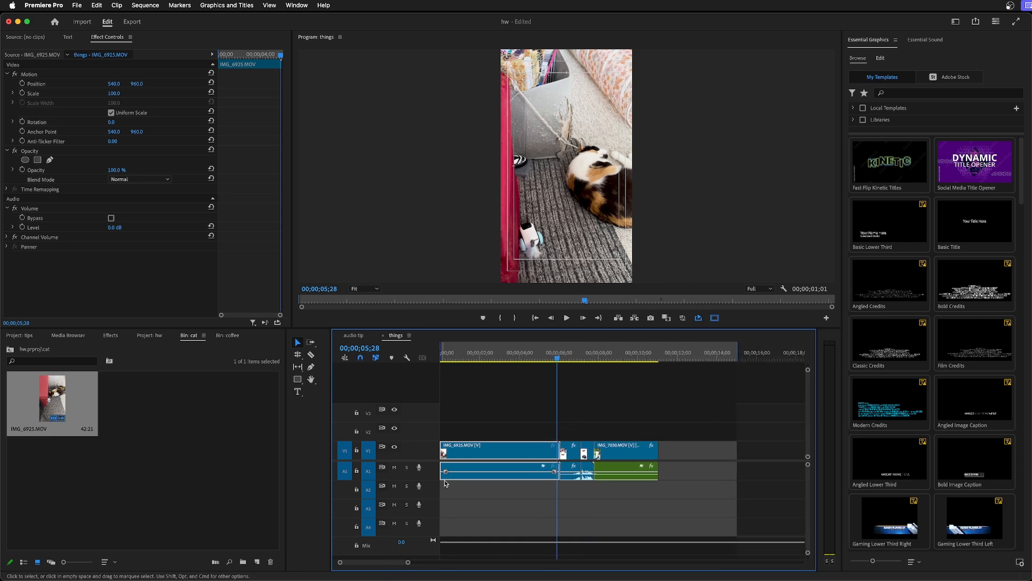
{"action": "key", "text": "a"}
{"action": "left_click_drag", "start_coordinate": [458, 456], "coordinate": [541, 467]}
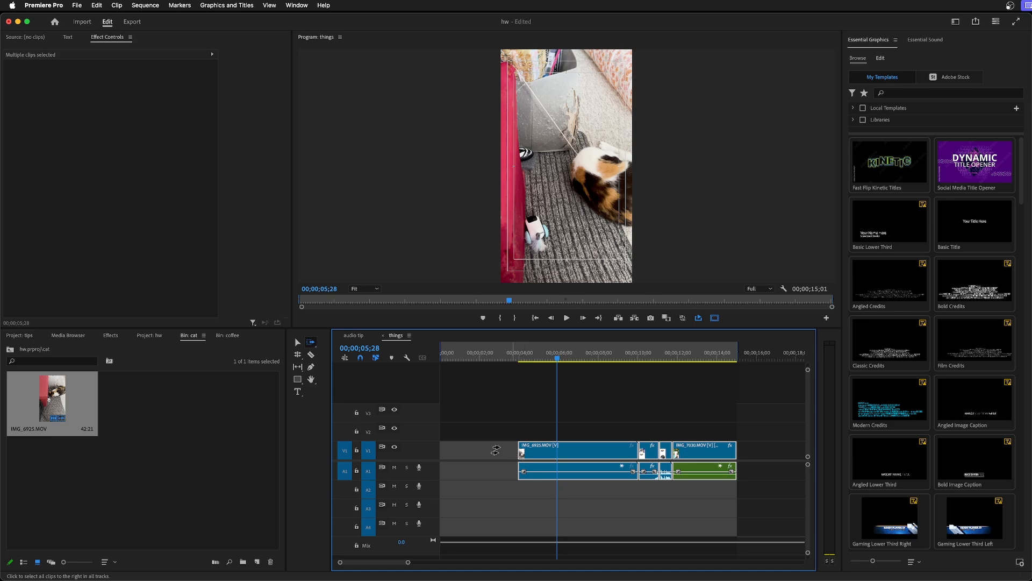
Refit IMG_6925.MOV to the start of the sequence and ripple delete the gap between it and the coffee clips
{"action": "left_click", "coordinate": [297, 341]}
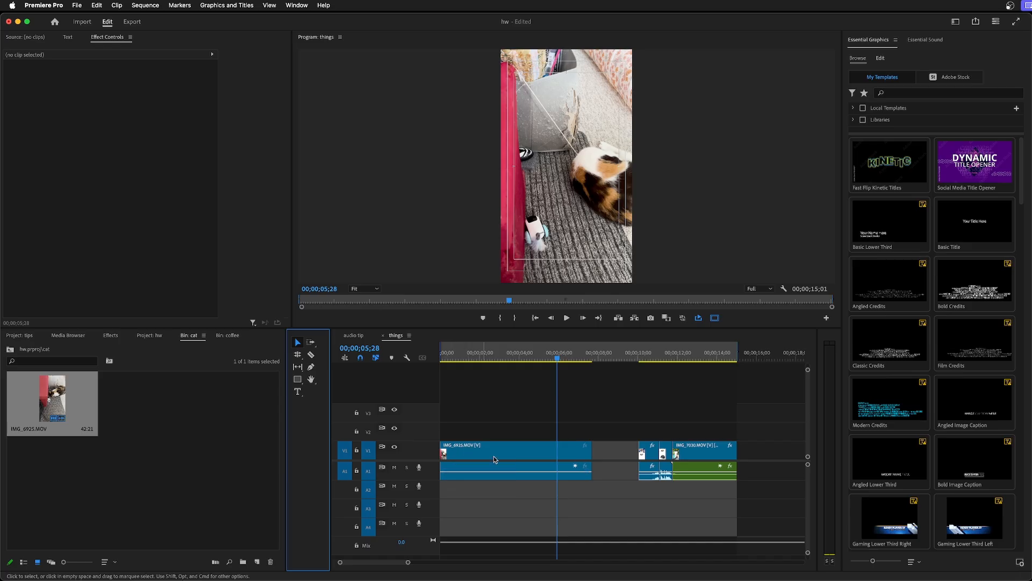
{"action": "right_click", "coordinate": [610, 452]}
{"action": "left_click", "coordinate": [618, 463]}
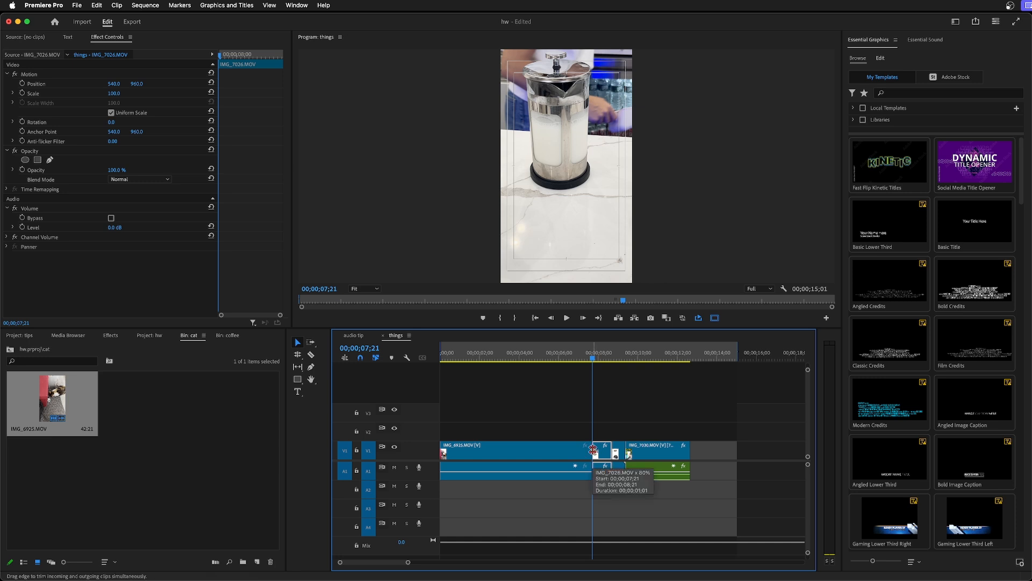
Try rolling the cut between IMG_6925.MOV and the first coffee clip, IMG_7026.MOV, later and back earlier
{"action": "mouse_move", "coordinate": [593, 449]}
{"action": "left_mouse_down"}
{"action": "mouse_move", "coordinate": [564, 450]}
{"action": "mouse_move", "coordinate": [607, 453]}
{"action": "left_mouse_up"}
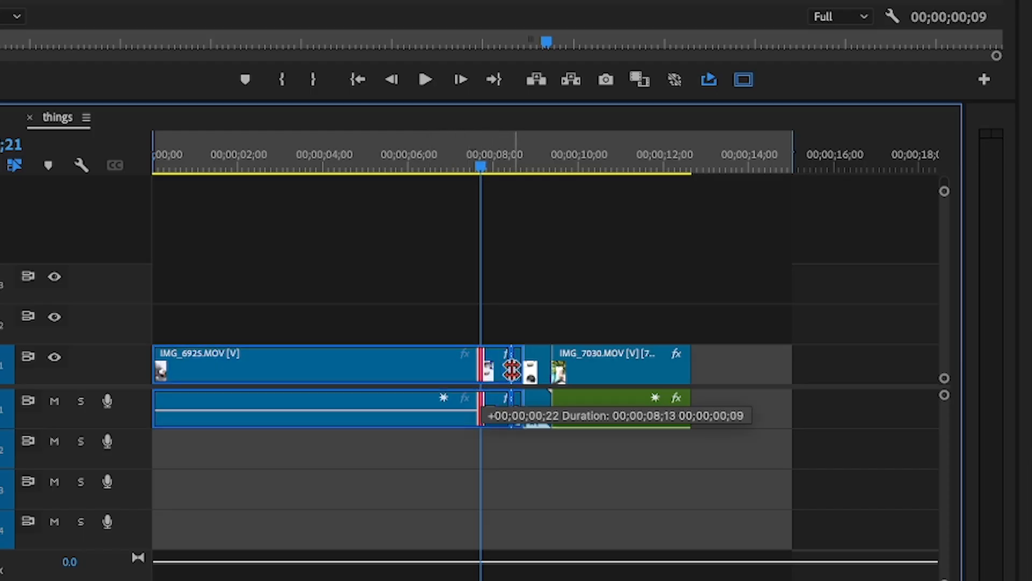
{"action": "left_click_drag", "start_coordinate": [512, 369], "coordinate": [433, 373]}
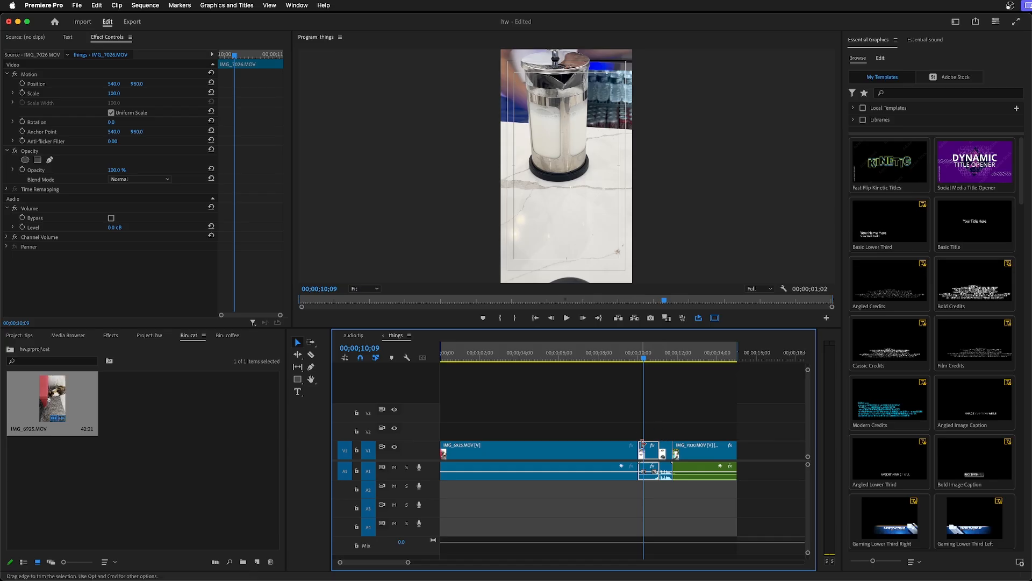
Undo the cat footage edits back to before IMG_6925.MOV was inserted, leaving the five-second coffee sequence
{"action": "key", "text": "super+z"}
{"action": "key", "text": "super+z"}
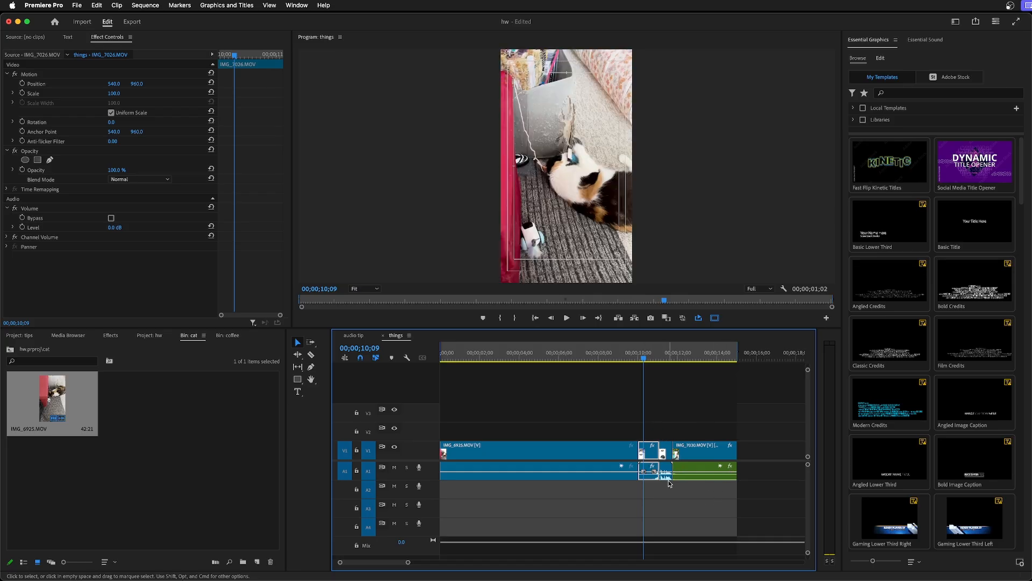
{"action": "key", "text": "super+z"}
{"action": "key", "text": "super+z"}
{"action": "key", "text": "super+z"}
{"action": "key", "text": "super+z"}
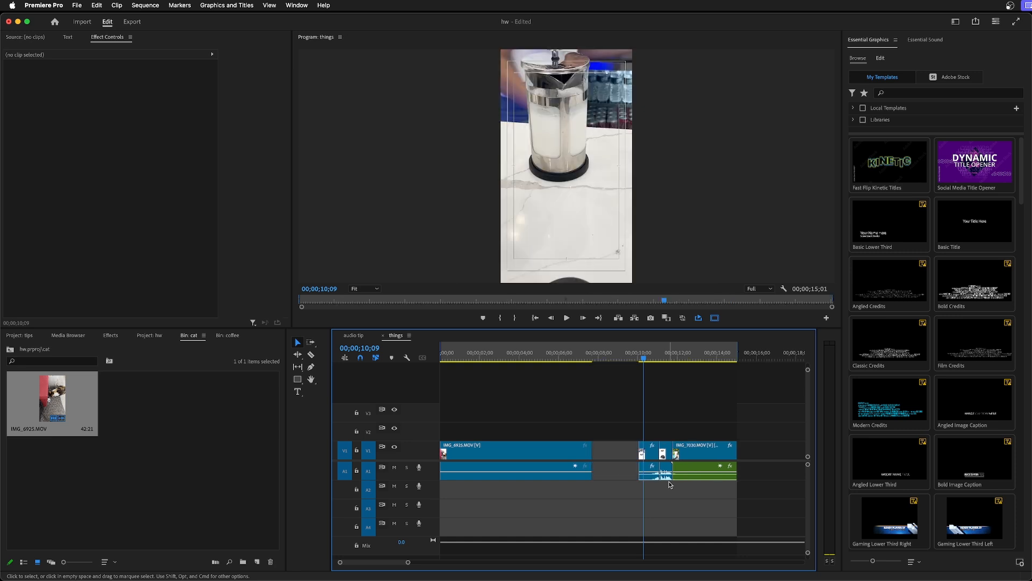
{"action": "key", "text": "super+z"}
{"action": "key", "text": "super+z"}
{"action": "key", "text": "super+z"}
{"action": "key", "text": "super+z"}
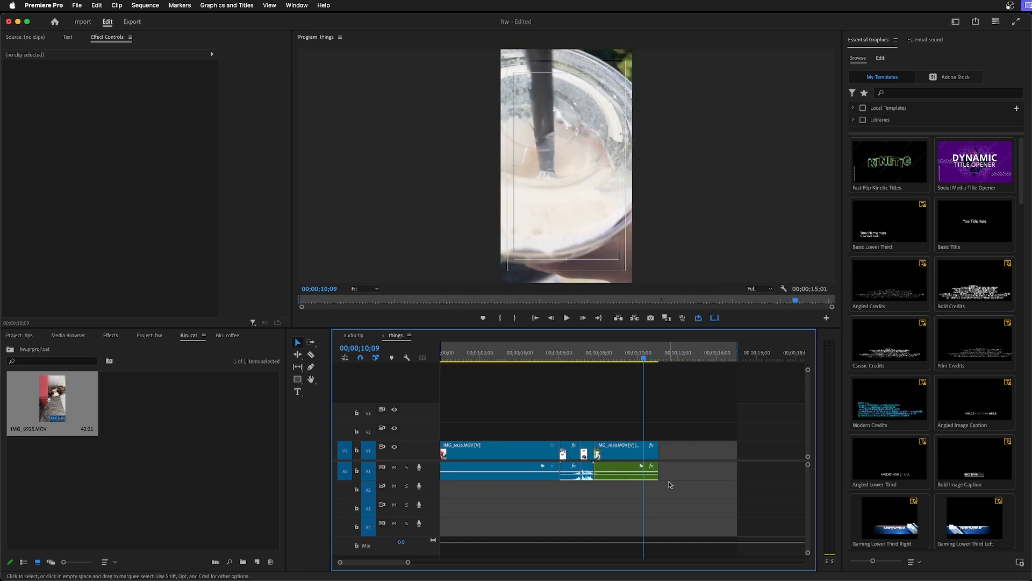
{"action": "key", "text": "super+z"}
{"action": "key", "text": "super+z"}
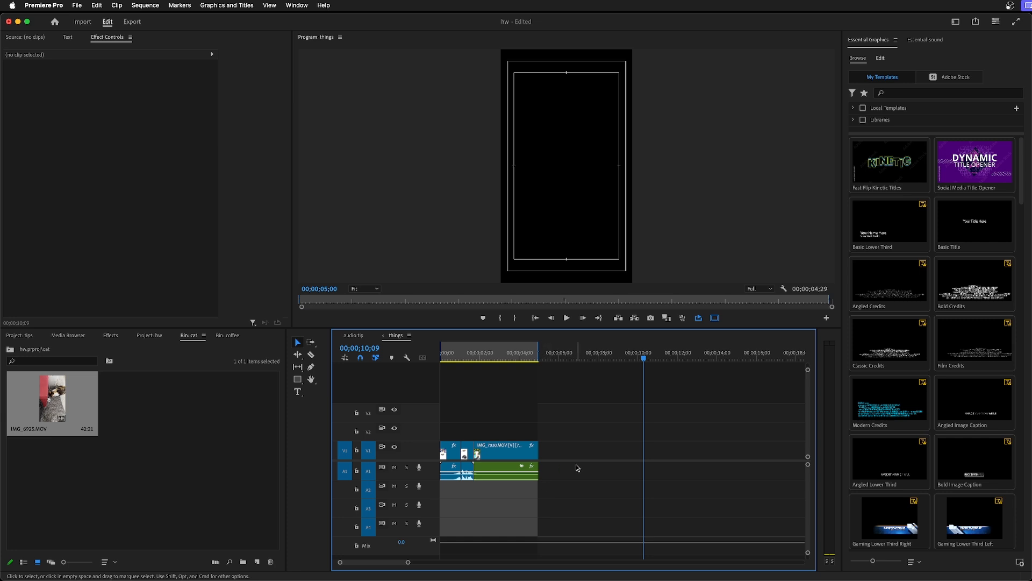
Try extending the end of the last coffee clip, IMG_7030.MOV, past the five-second Out point, and undo the extension
{"action": "mouse_move", "coordinate": [510, 358]}
{"action": "left_mouse_down"}
{"action": "mouse_move", "coordinate": [467, 360]}
{"action": "mouse_move", "coordinate": [504, 359]}
{"action": "left_mouse_up"}
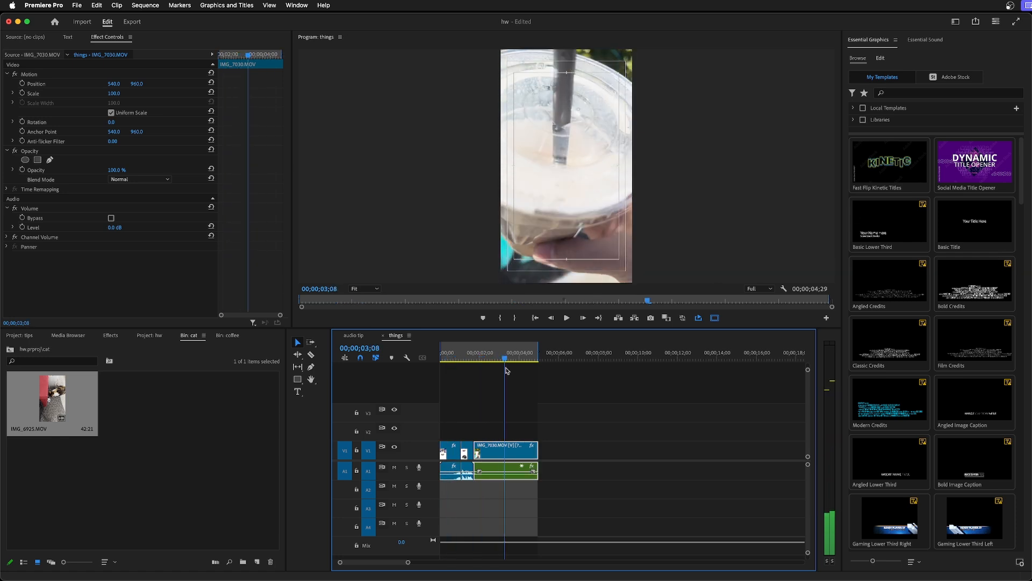
{"action": "left_click_drag", "start_coordinate": [537, 453], "coordinate": [553, 453]}
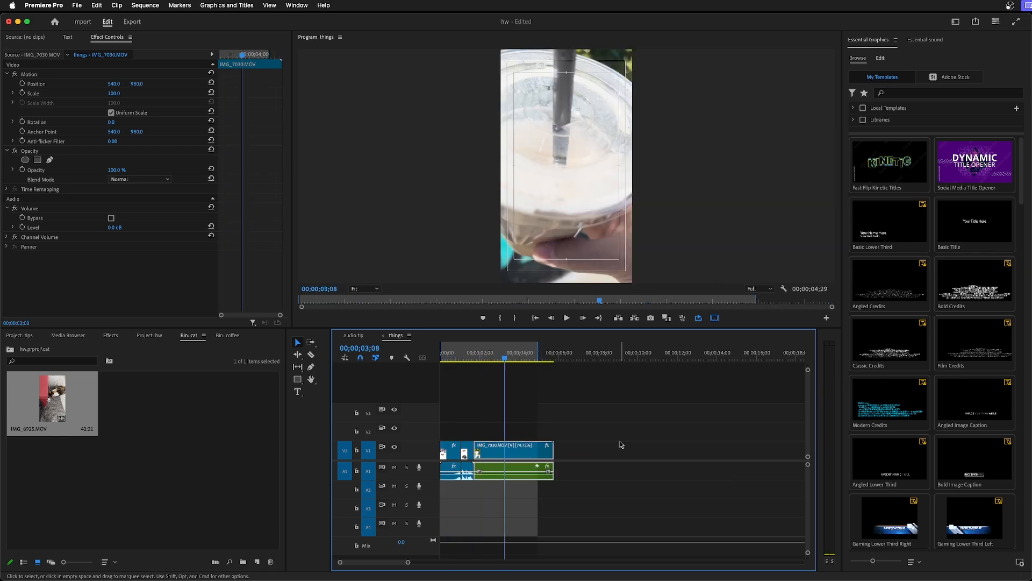
{"action": "left_click", "coordinate": [543, 364]}
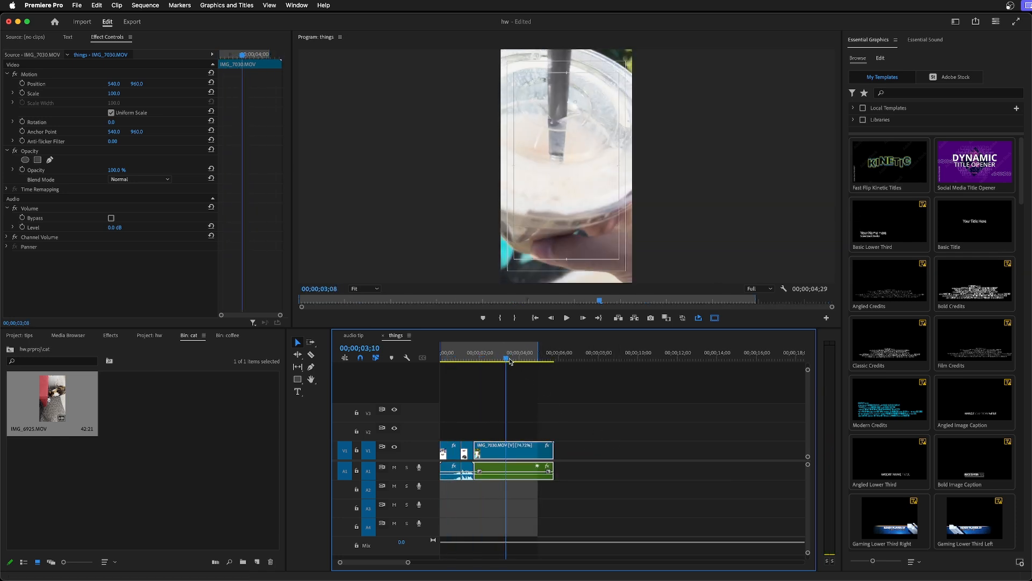
{"action": "left_click_drag", "start_coordinate": [543, 363], "coordinate": [537, 361]}
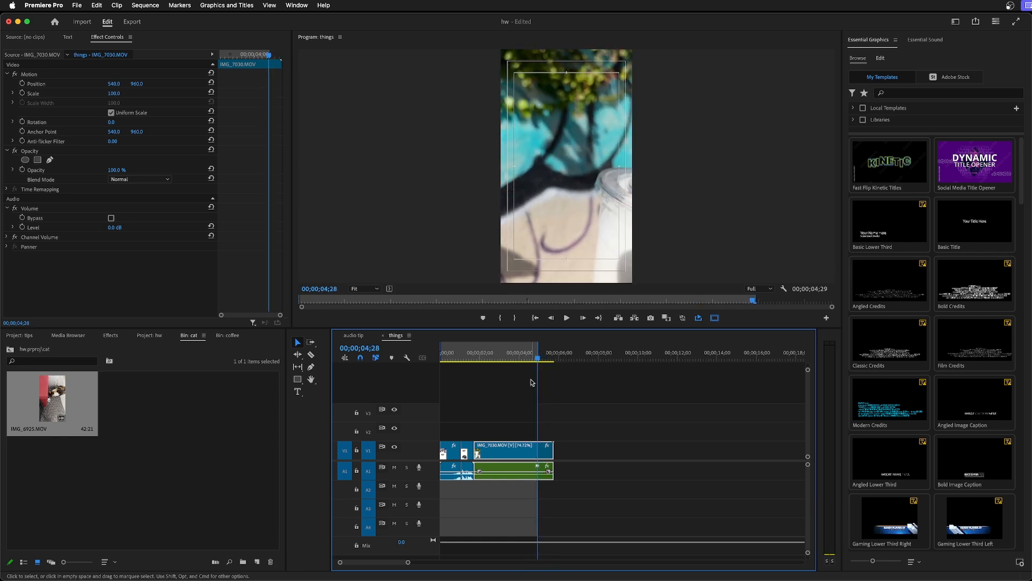
{"action": "key", "text": "super+z"}
Nest all the coffee clips in the things sequence into a nested sequence named coffeeshot
{"action": "left_click_drag", "start_coordinate": [560, 490], "coordinate": [440, 430]}
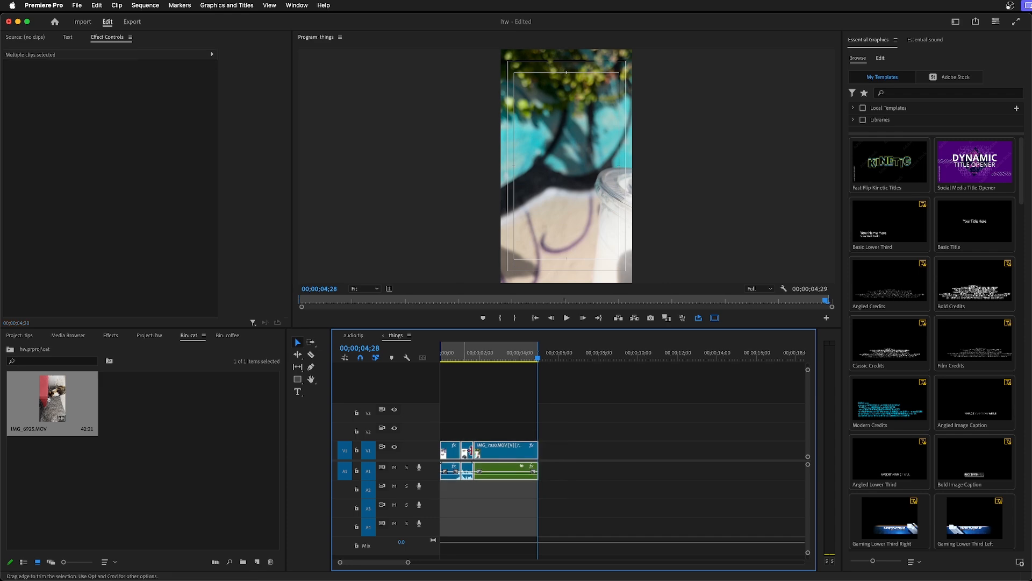
{"action": "right_click", "coordinate": [496, 456]}
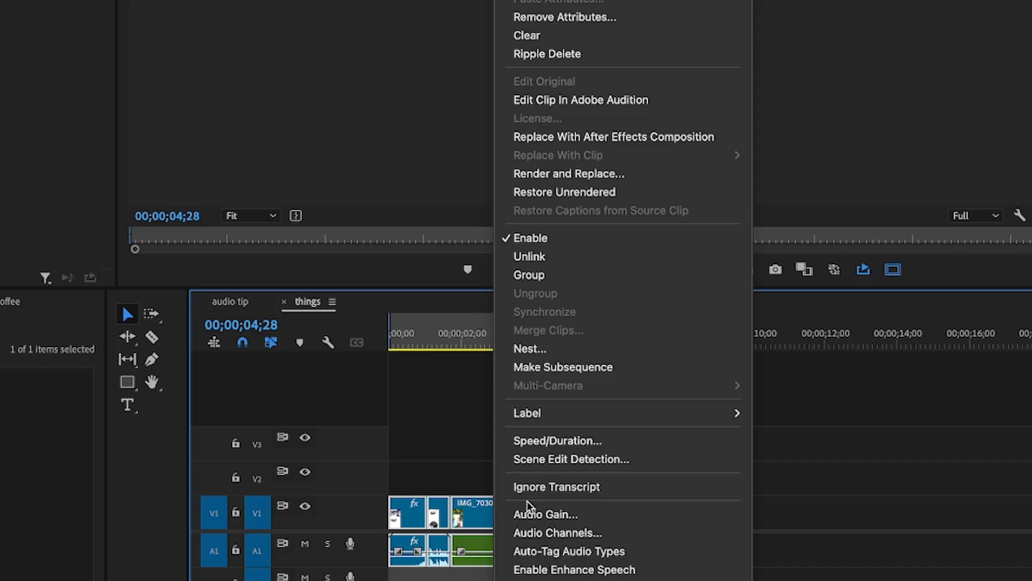
{"action": "left_click", "coordinate": [554, 349]}
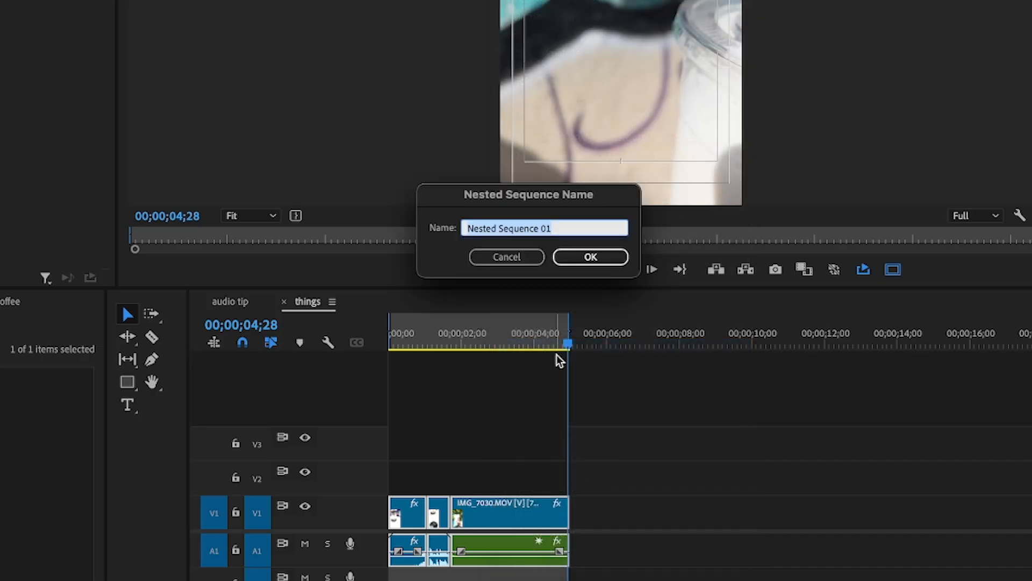
{"action": "type", "text": "cof"}
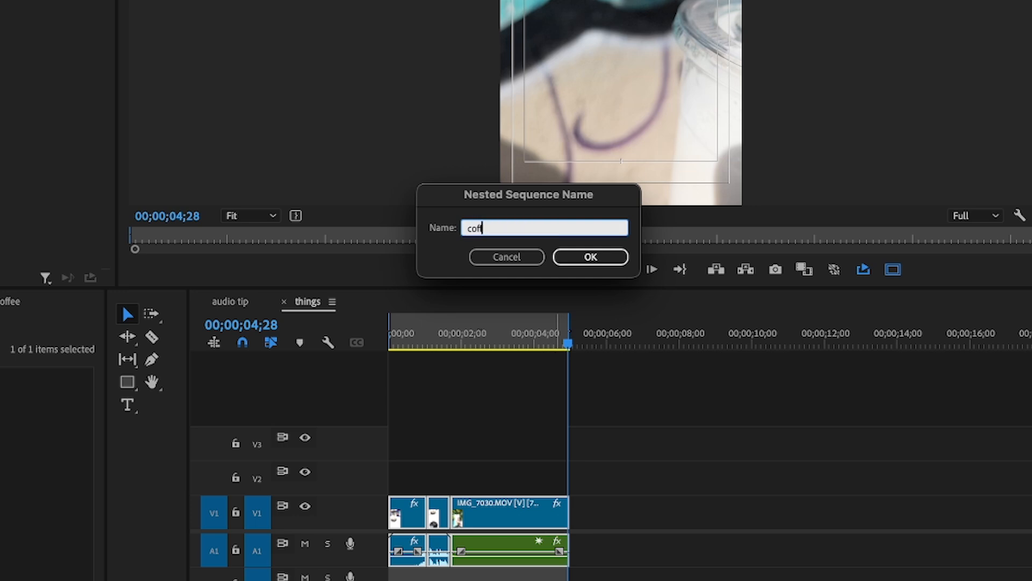
{"action": "type", "text": "feeshot"}
{"action": "left_click", "coordinate": [586, 253]}
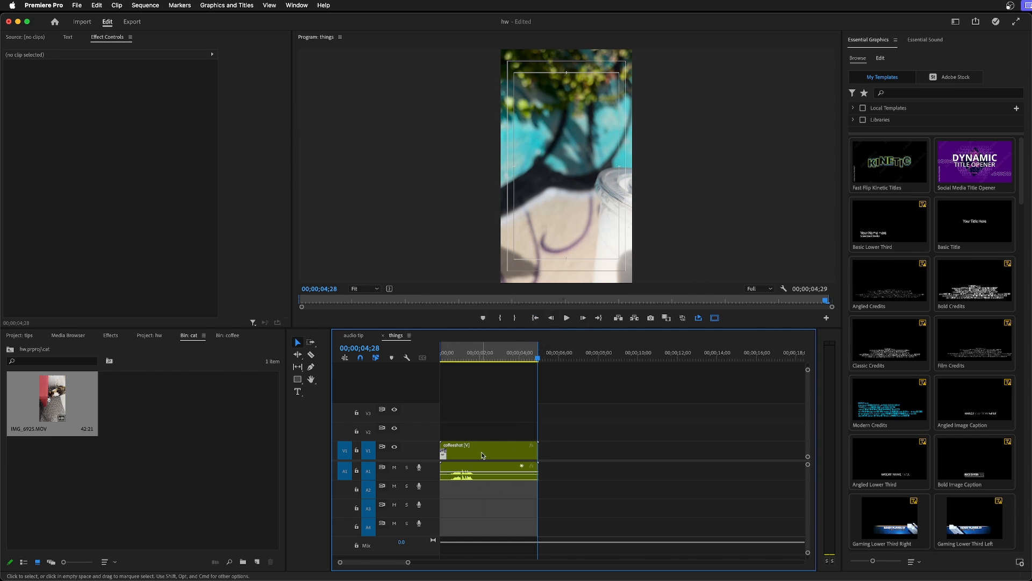
Open the coffeeshot nested sequence to examine the clips inside it, and close it to return to things
{"action": "double_click", "coordinate": [482, 451]}
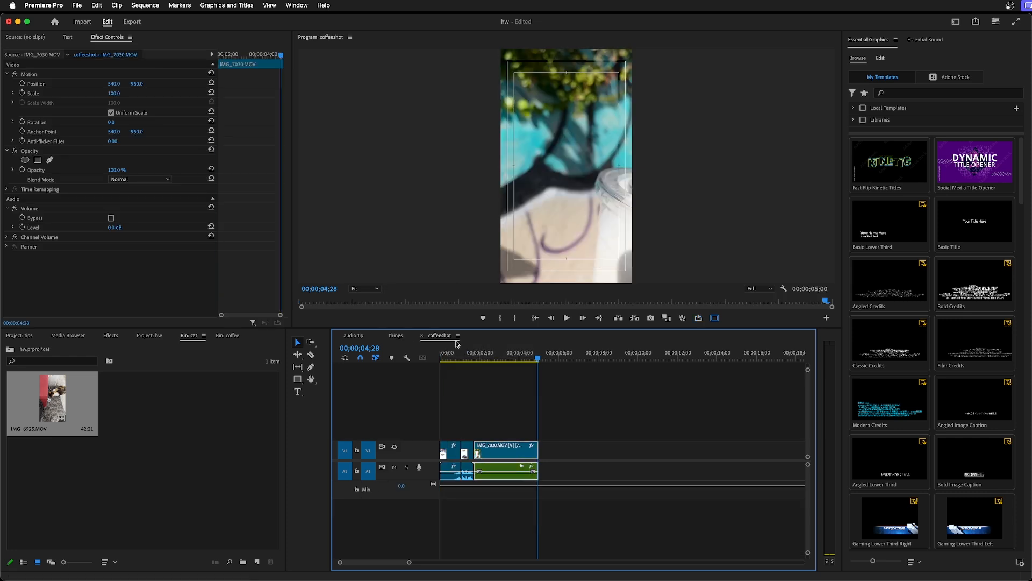
{"action": "left_click", "coordinate": [422, 335]}
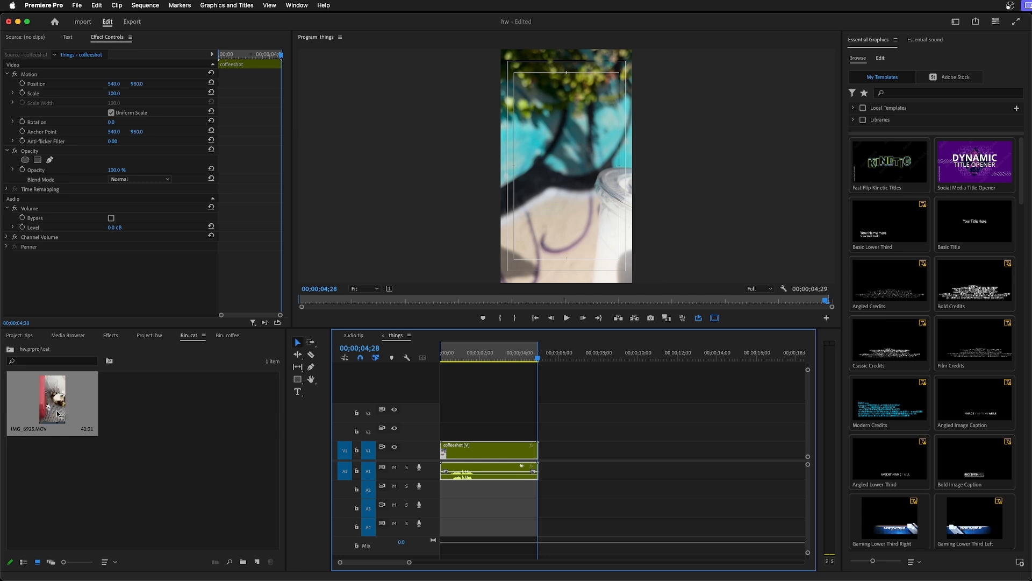
Place IMG_6925.MOV from the cat bin on V1 and A1 after the coffeeshot nest, starting at 00;00;07;10
{"action": "left_click_drag", "start_coordinate": [58, 414], "coordinate": [710, 460]}
{"action": "mouse_move", "coordinate": [541, 454]}
{"action": "left_mouse_down"}
{"action": "mouse_move", "coordinate": [751, 459]}
{"action": "mouse_move", "coordinate": [547, 456]}
{"action": "left_mouse_up"}
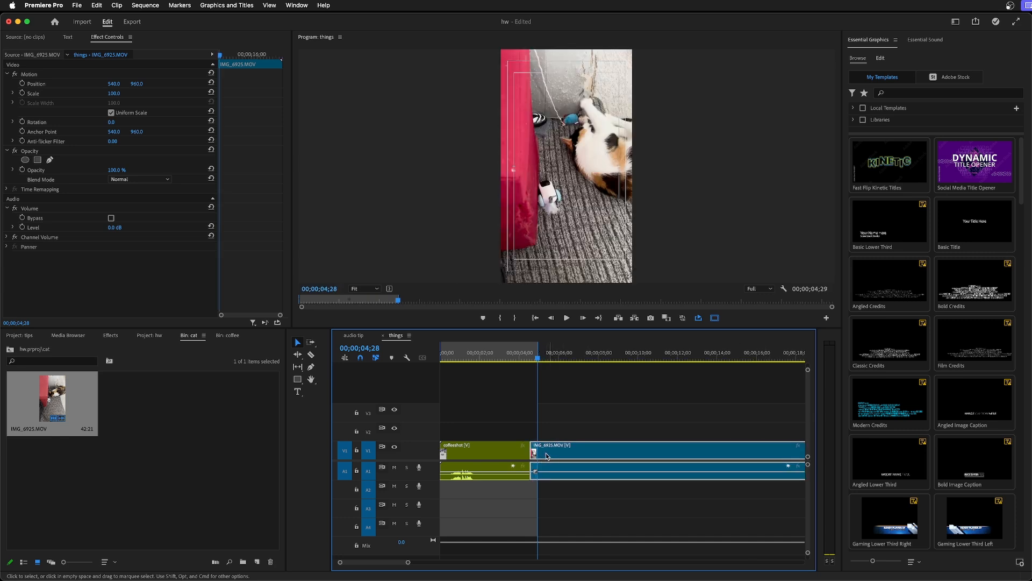
{"action": "key", "text": "super+z"}
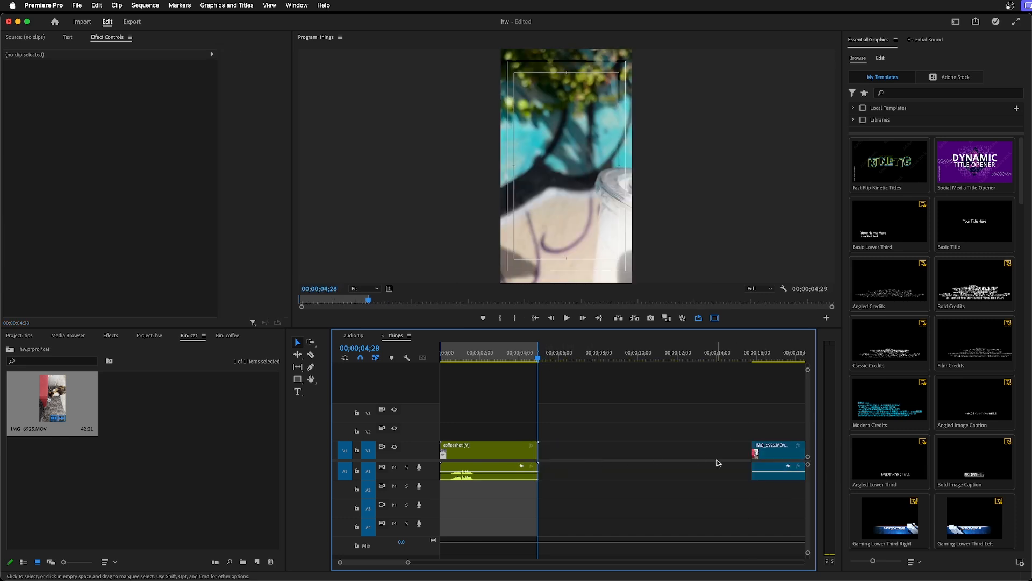
{"action": "left_click_drag", "start_coordinate": [774, 449], "coordinate": [608, 452]}
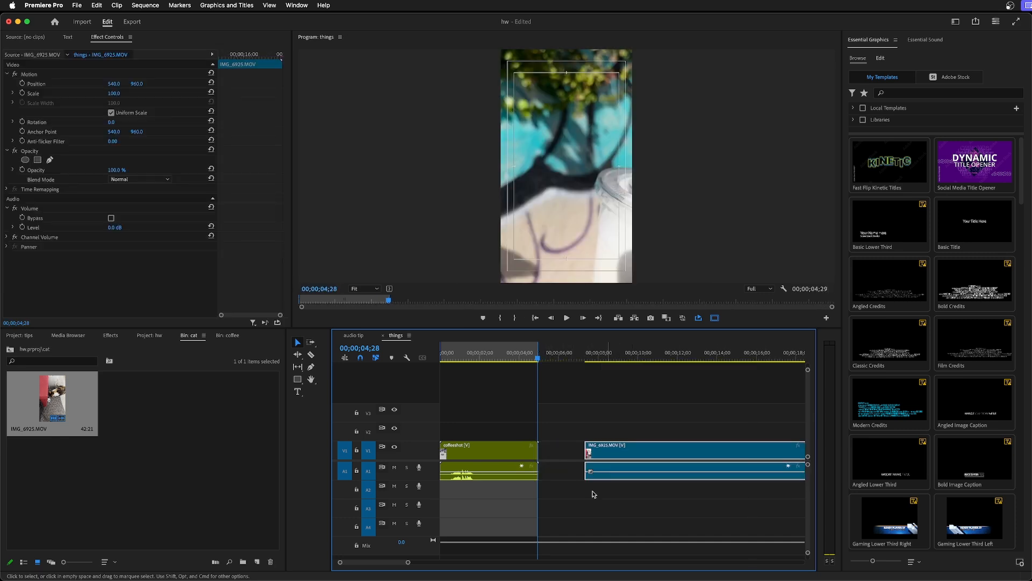
Trim the end of IMG_6925.MOV to about 00;00;16;27 and insert the clip at the sequence start, ahead of the coffeeshot nest
{"action": "left_click_drag", "start_coordinate": [408, 563], "coordinate": [462, 562]}
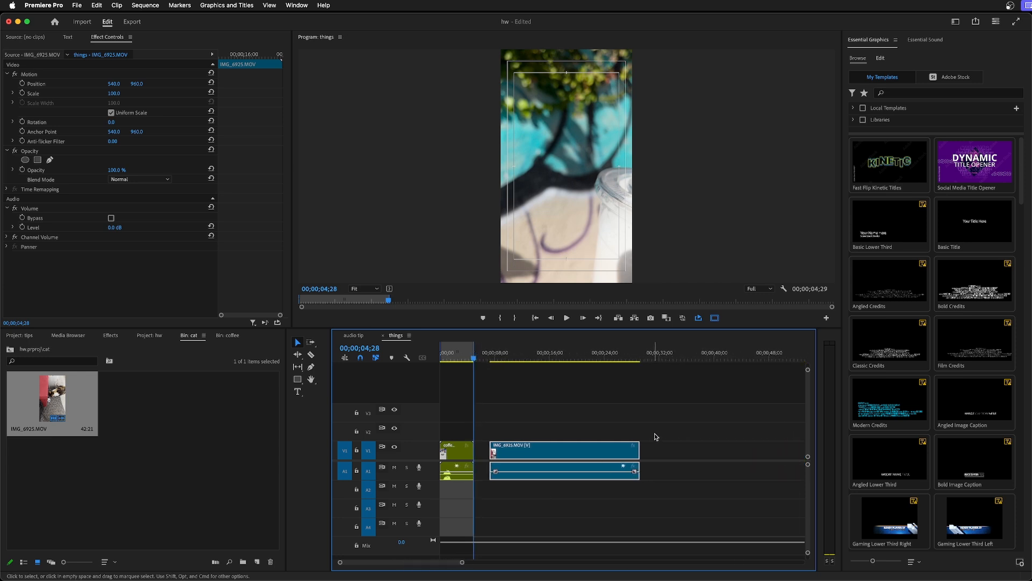
{"action": "left_click_drag", "start_coordinate": [640, 449], "coordinate": [555, 449]}
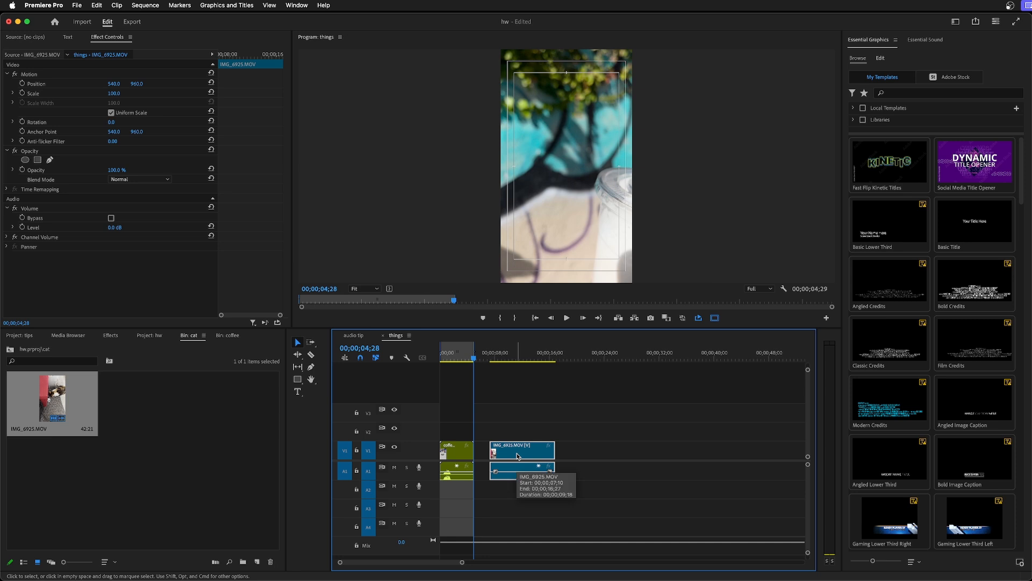
{"action": "left_click_drag", "start_coordinate": [517, 456], "coordinate": [430, 454]}
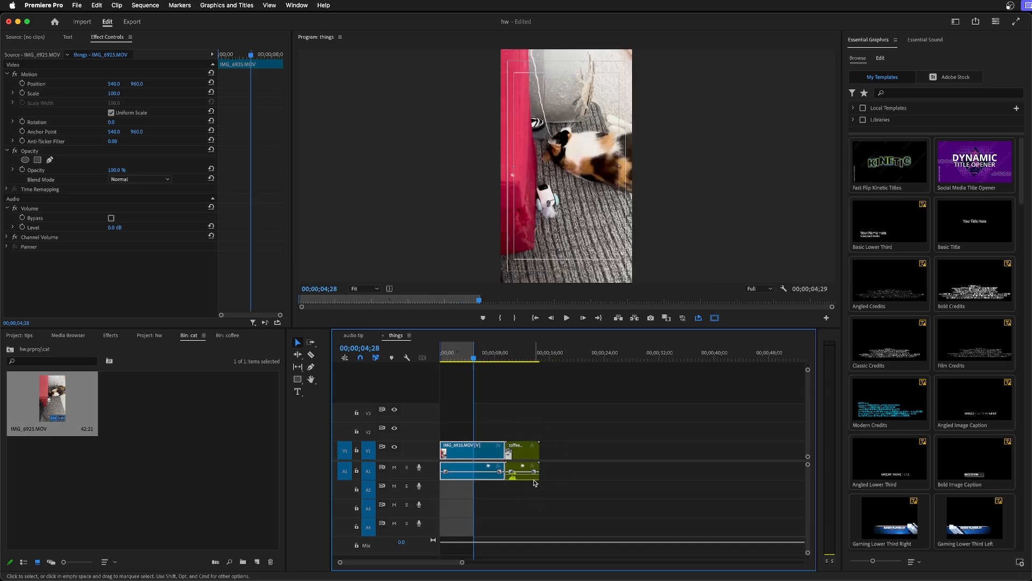
{"action": "left_click_drag", "start_coordinate": [462, 562], "coordinate": [440, 561]}
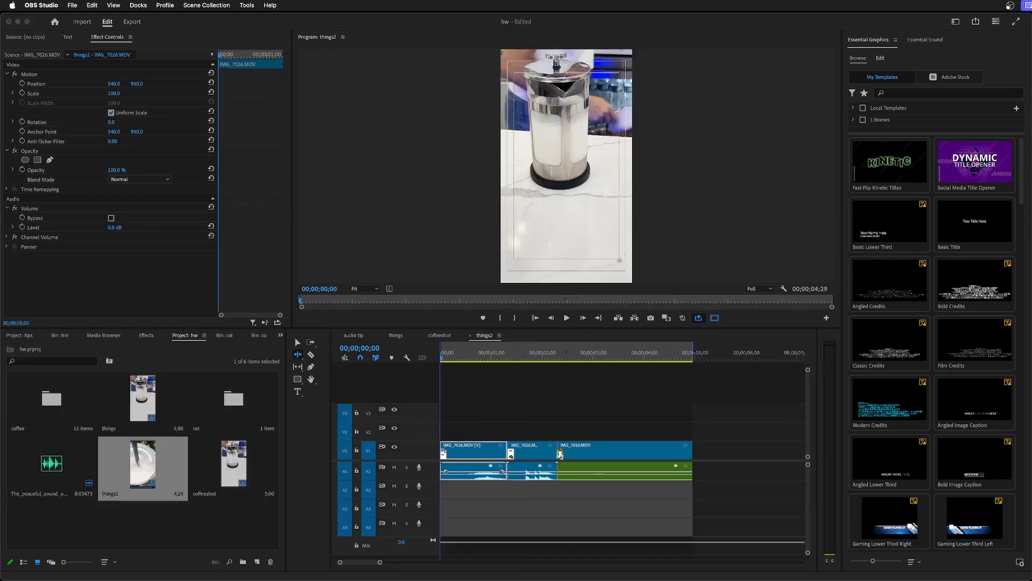
Move the playhead of the things2 sequence to 00;00;01;02 within the first IMG_7026.MOV clip
{"action": "left_click_drag", "start_coordinate": [441, 358], "coordinate": [493, 363]}
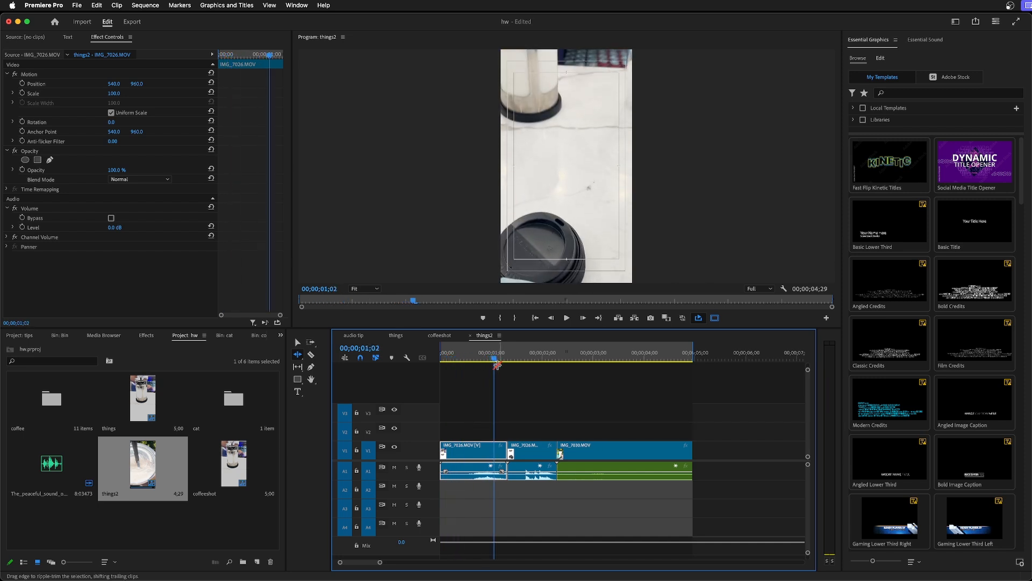